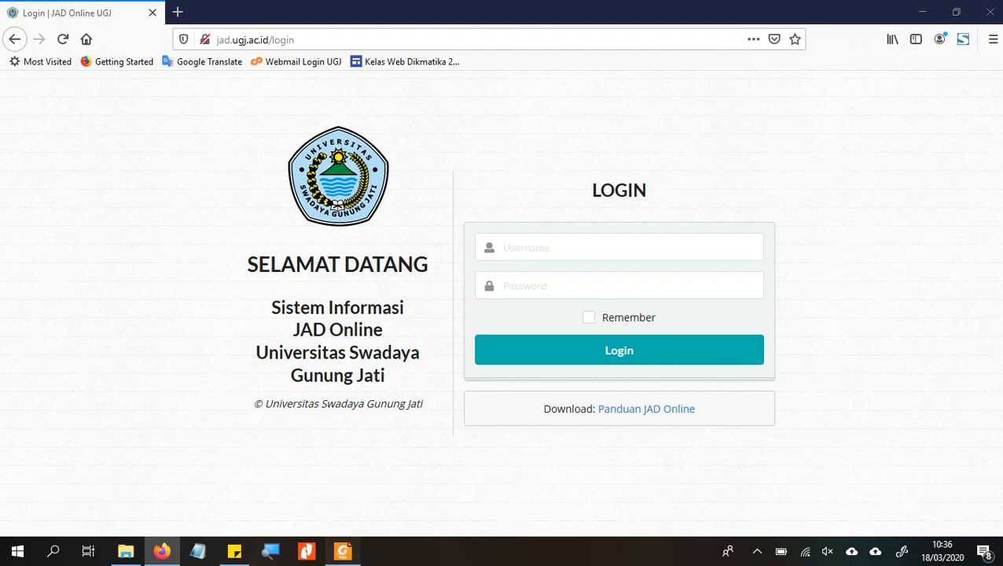
Switch to Foxit Reader and examine the cover page of the PO Penilaian Angka Kredit Dosen 2019 guideline, enlarged to 75%
{"action": "left_click", "coordinate": [342, 551]}
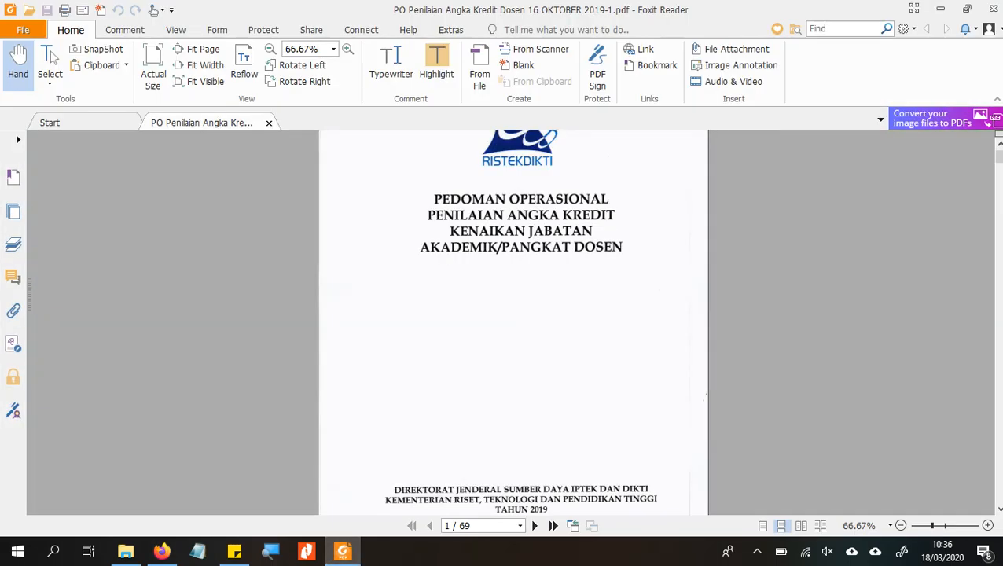
{"action": "scroll", "coordinate": [512, 322], "scroll_direction": "up", "scroll_amount": 3}
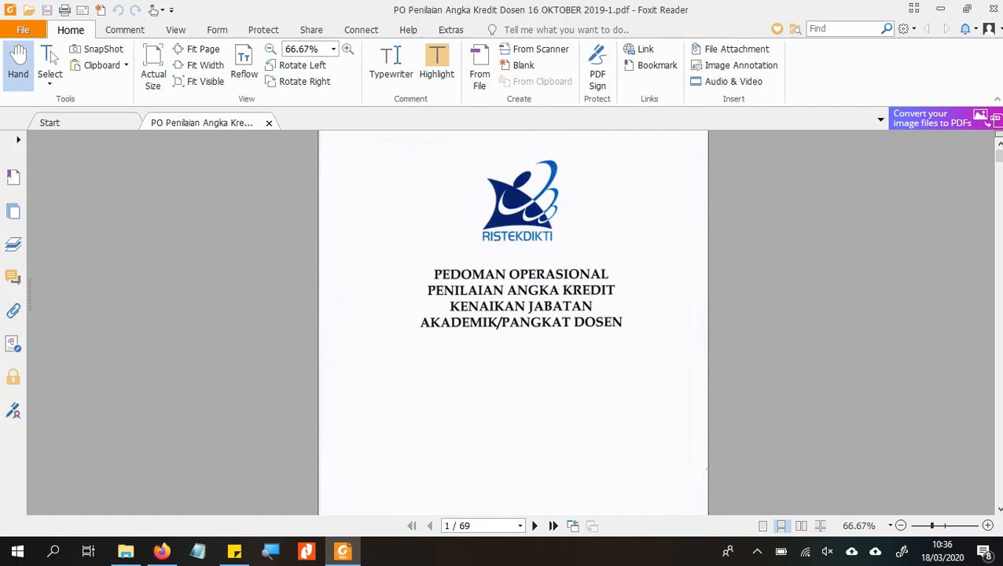
{"action": "scroll", "coordinate": [512, 322], "scroll_direction": "down", "scroll_amount": 1}
{"action": "scroll", "coordinate": [513, 322], "scroll_direction": "down", "scroll_amount": 3}
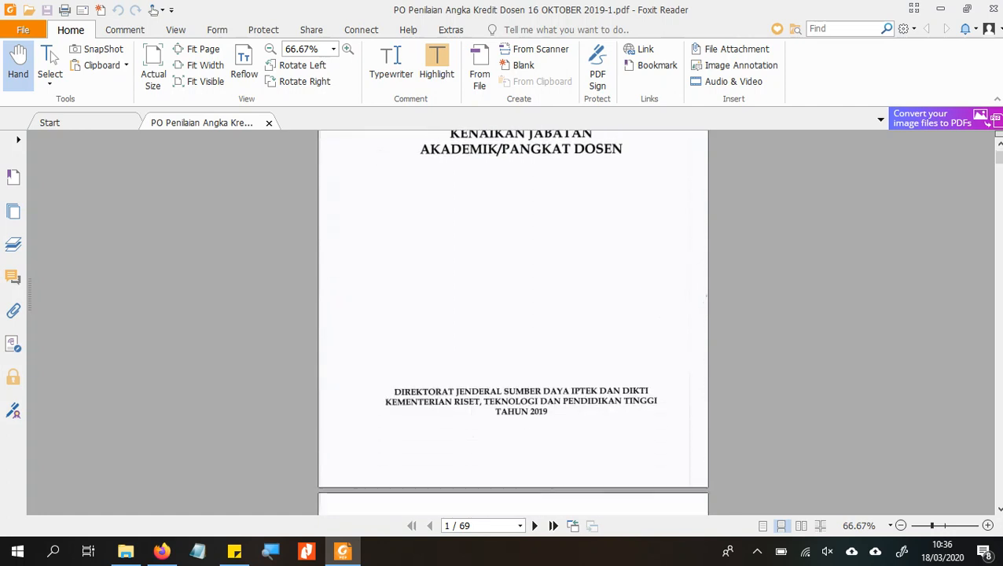
{"action": "scroll", "coordinate": [513, 322], "scroll_direction": "up", "scroll_amount": 1}
{"action": "scroll", "coordinate": [512, 322], "scroll_direction": "up", "scroll_amount": 3}
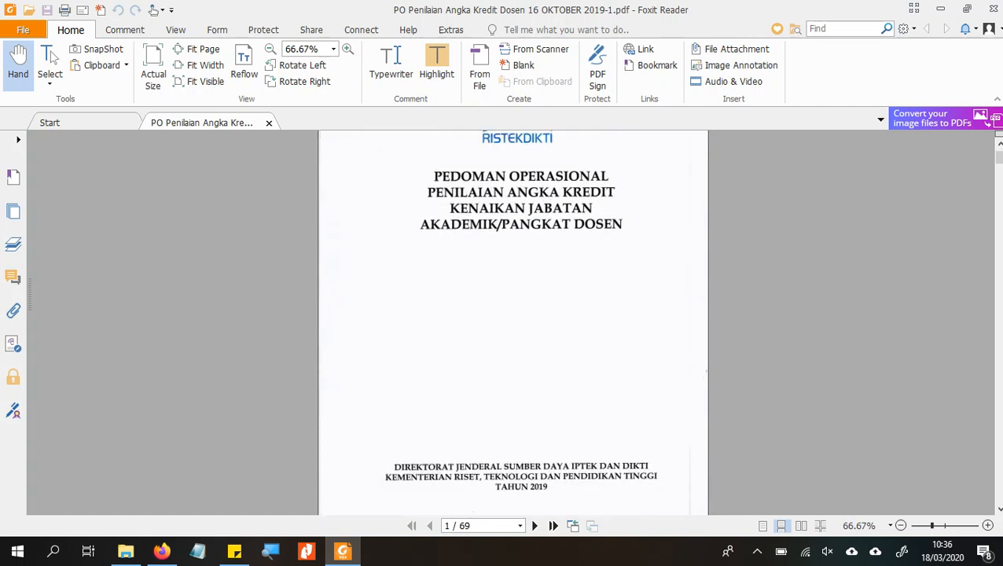
{"action": "scroll", "coordinate": [512, 322], "scroll_direction": "up", "scroll_amount": 1}
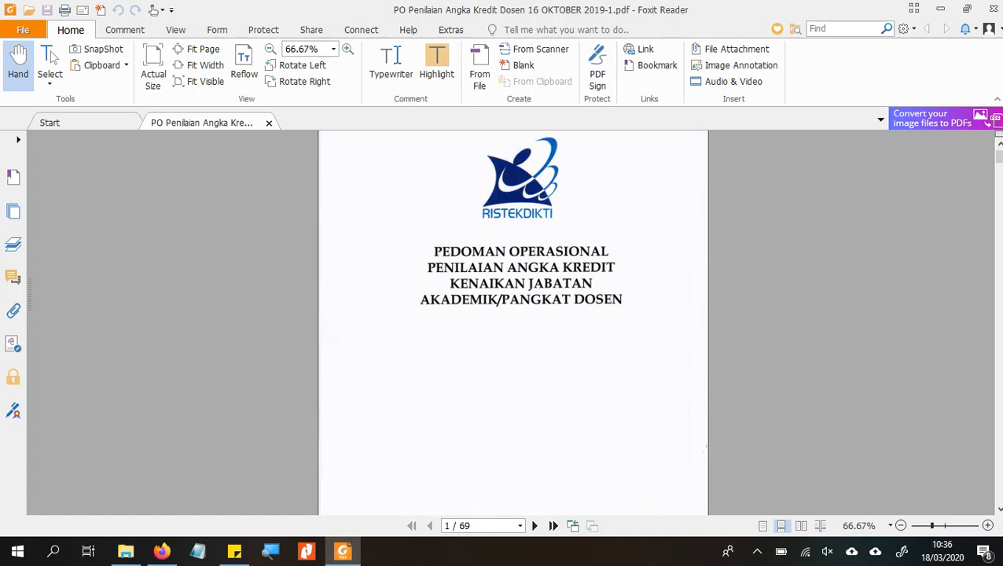
{"action": "scroll", "coordinate": [513, 322], "scroll_direction": "down", "scroll_amount": 3}
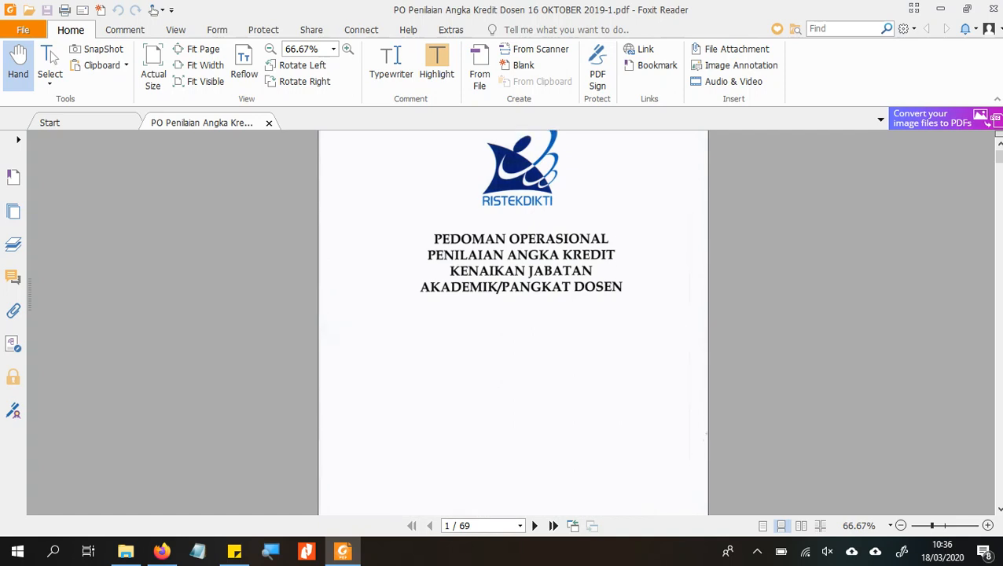
{"action": "scroll", "coordinate": [512, 322], "scroll_direction": "up", "scroll_amount": 1}
{"action": "scroll", "coordinate": [512, 323], "scroll_direction": "up", "scroll_amount": 3}
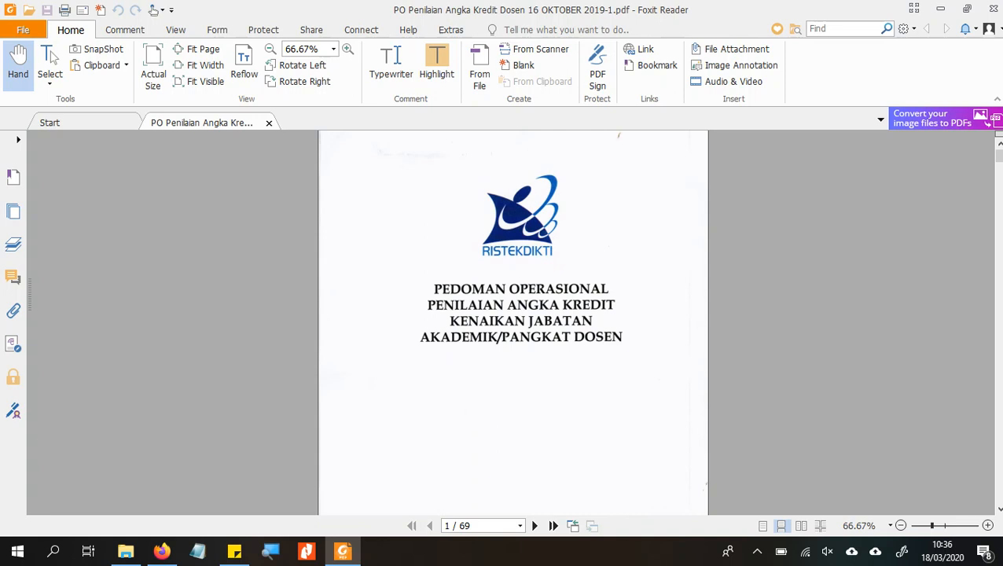
{"action": "key", "text": "ctrl+plus"}
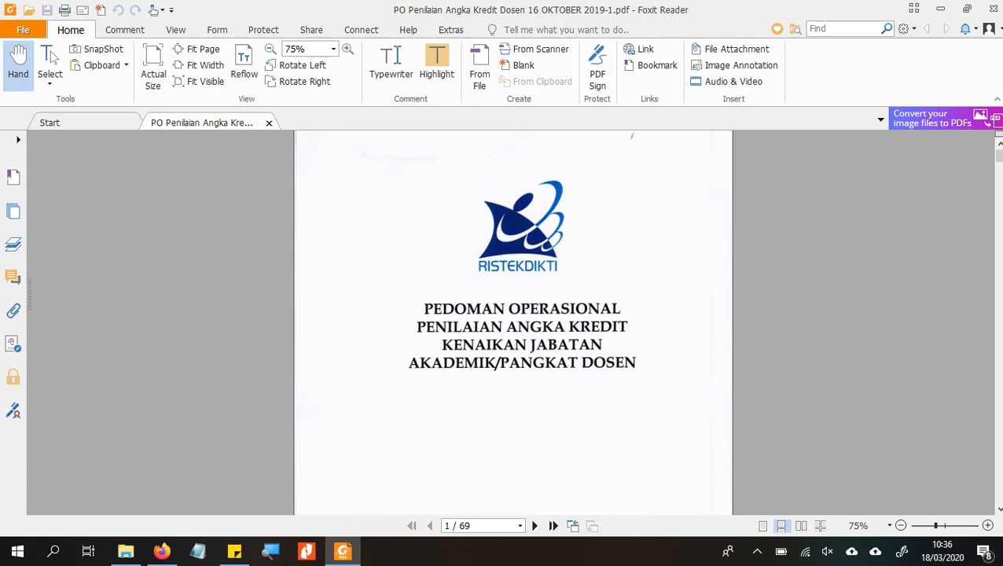
Return to Firefox and log in to JAD Online with the saved username and password, with Remember enabled
{"action": "key", "text": "alt+Tab"}
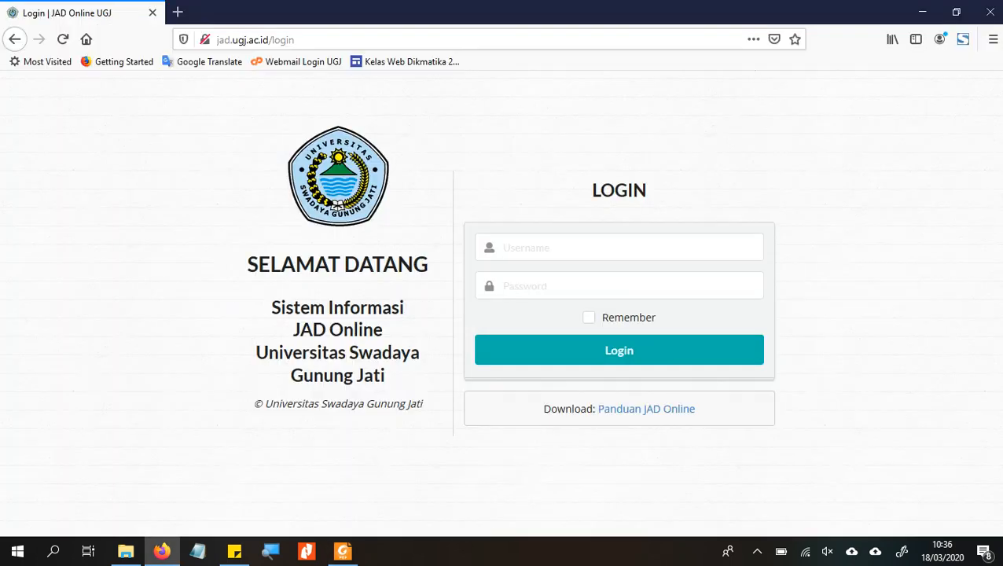
{"action": "left_click", "coordinate": [619, 247]}
{"action": "left_click", "coordinate": [518, 298]}
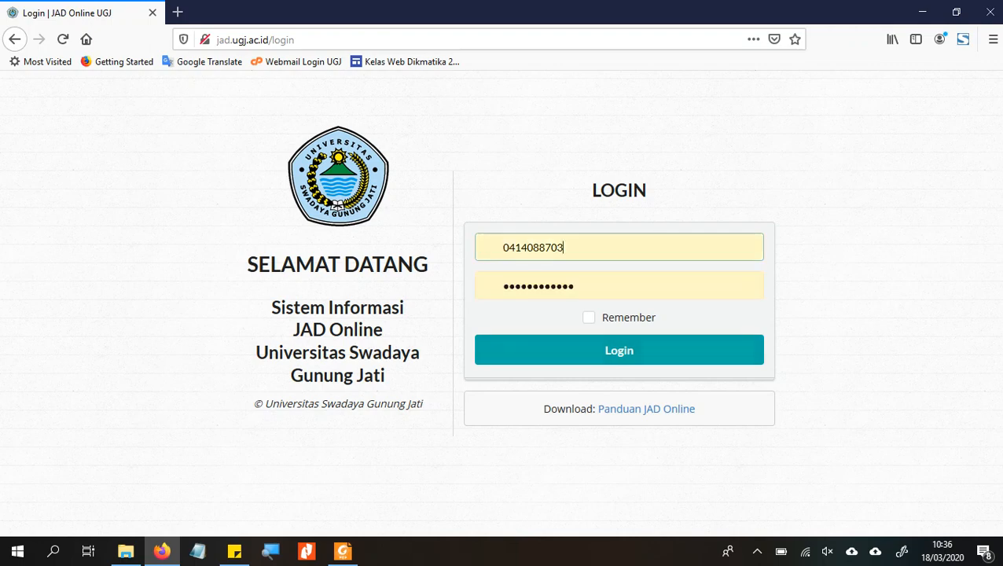
{"action": "left_click", "coordinate": [588, 317]}
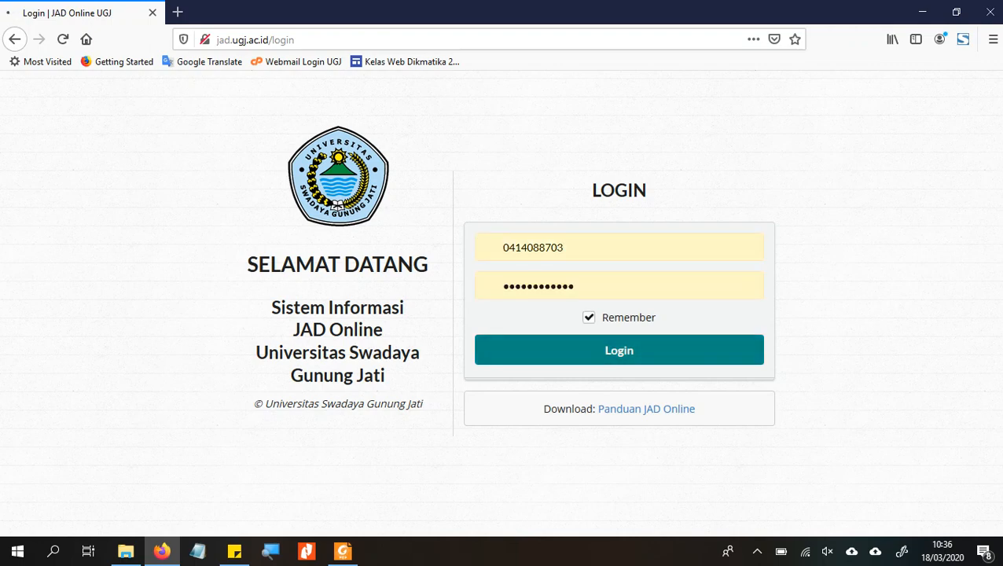
{"action": "left_click", "coordinate": [619, 349]}
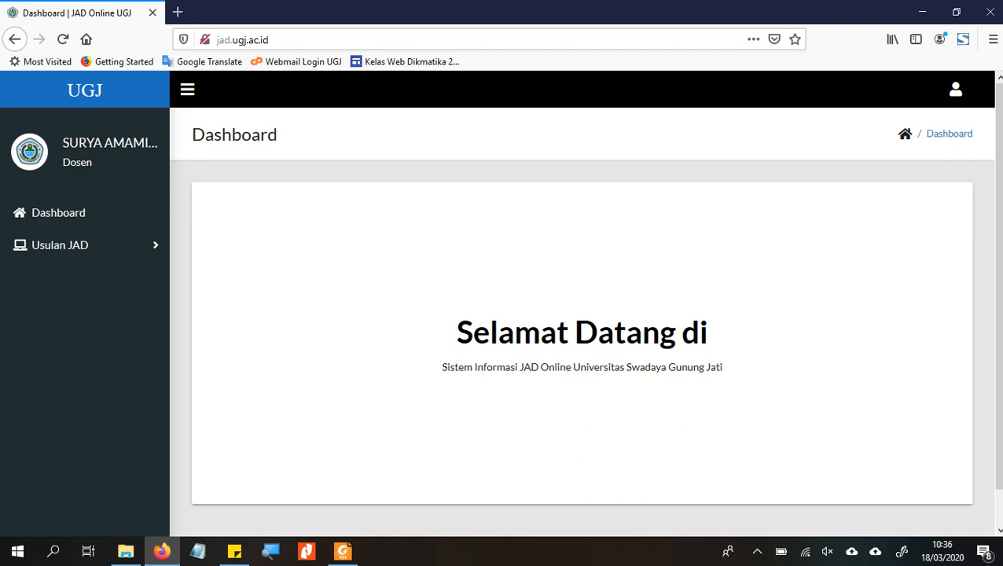
Log out of JAD Online, then log back in with the saved username and password
{"action": "left_click", "coordinate": [954, 89]}
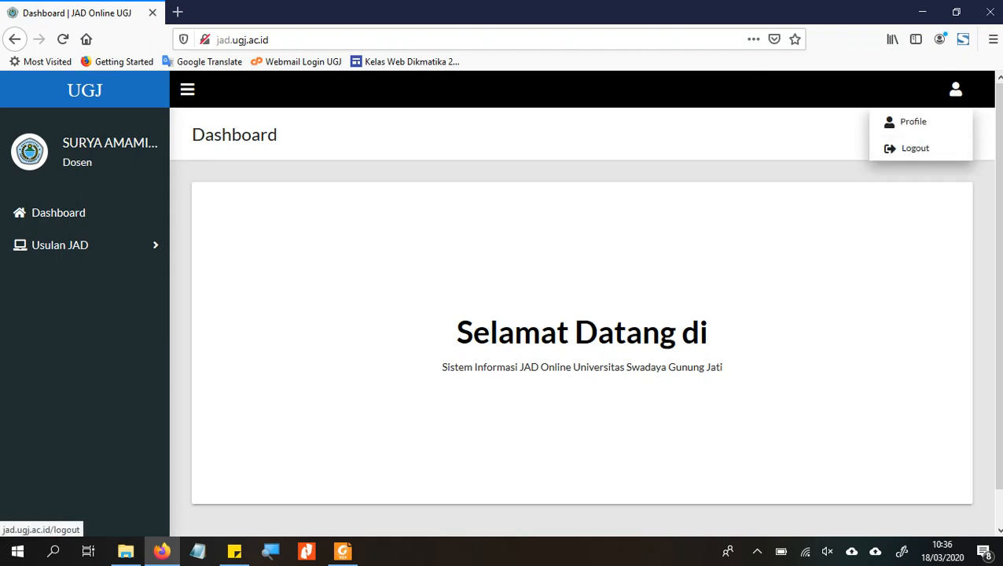
{"action": "left_click", "coordinate": [910, 147]}
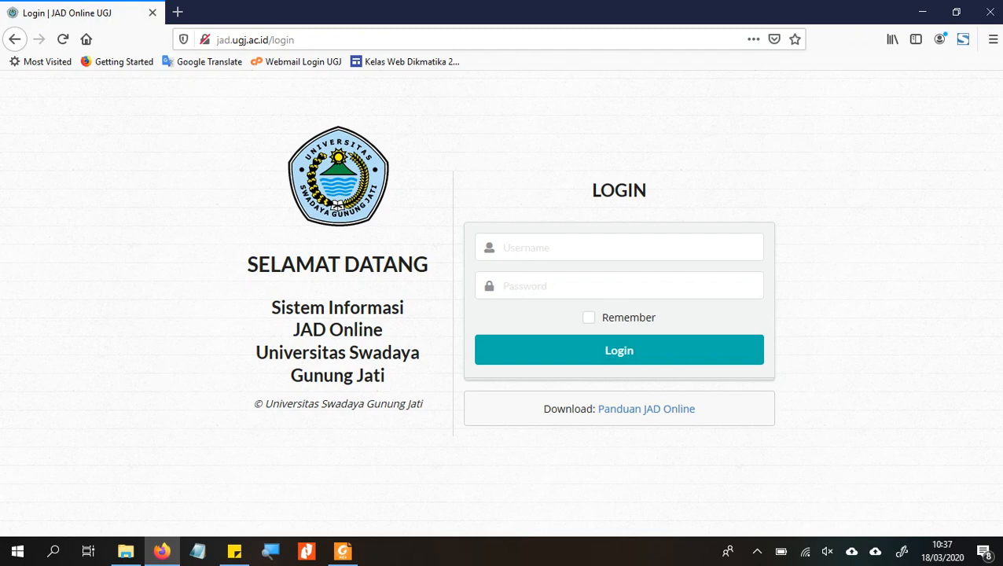
{"action": "left_click", "coordinate": [585, 247]}
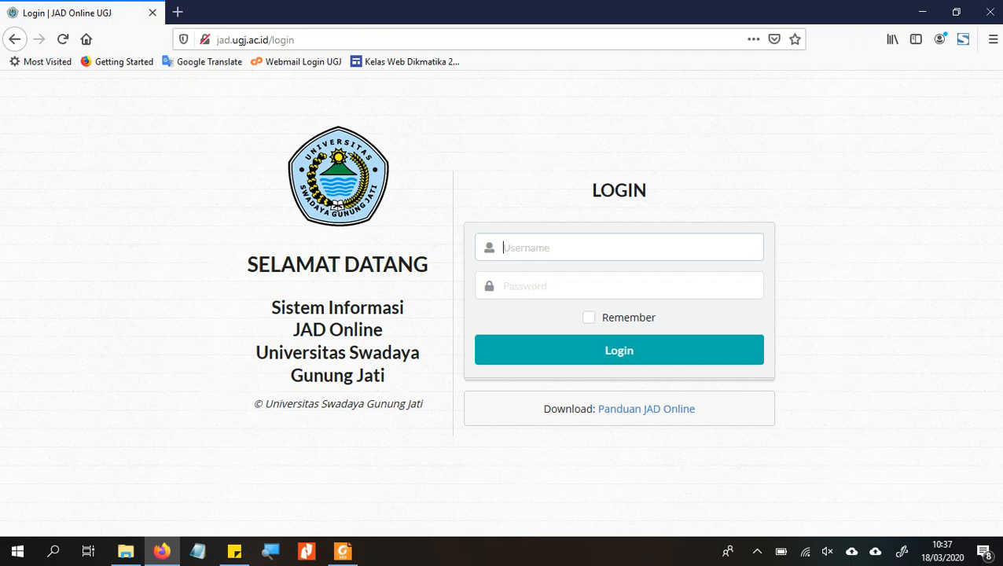
{"action": "left_click", "coordinate": [586, 307]}
{"action": "left_click", "coordinate": [618, 351]}
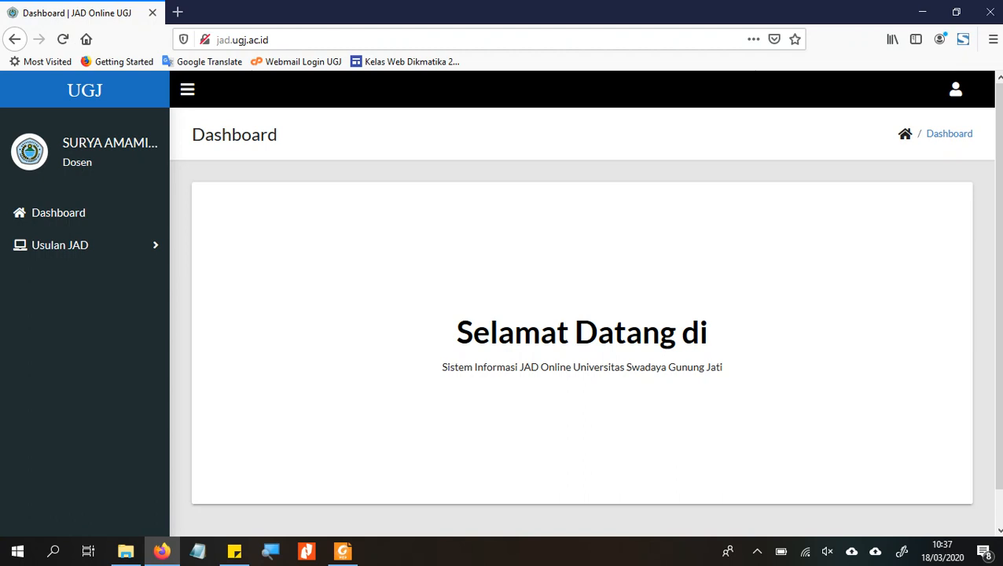
Expand the Usulan JAD section to reveal its proposal categories
{"action": "left_click", "coordinate": [187, 89]}
{"action": "left_click", "coordinate": [187, 89]}
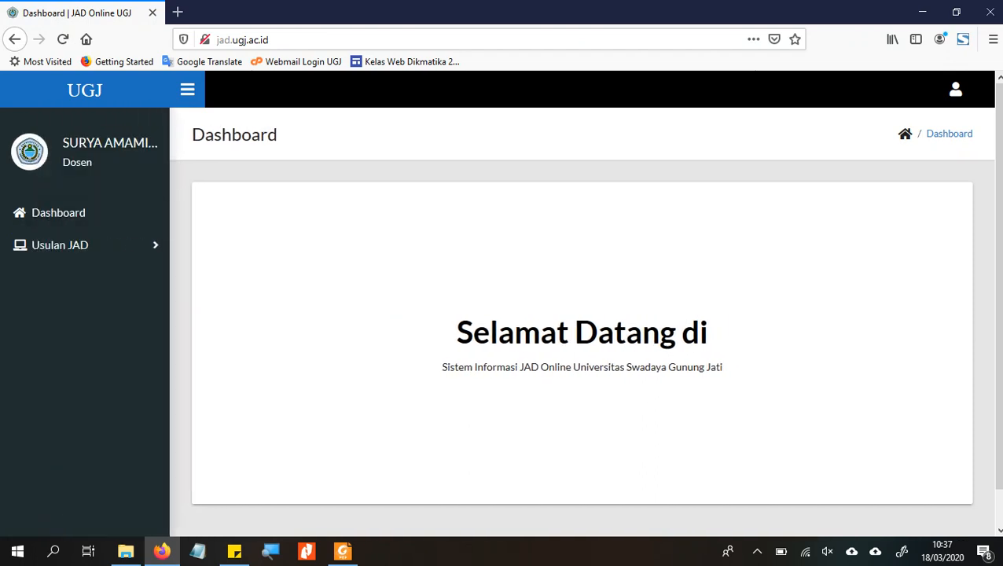
{"action": "left_click", "coordinate": [94, 244]}
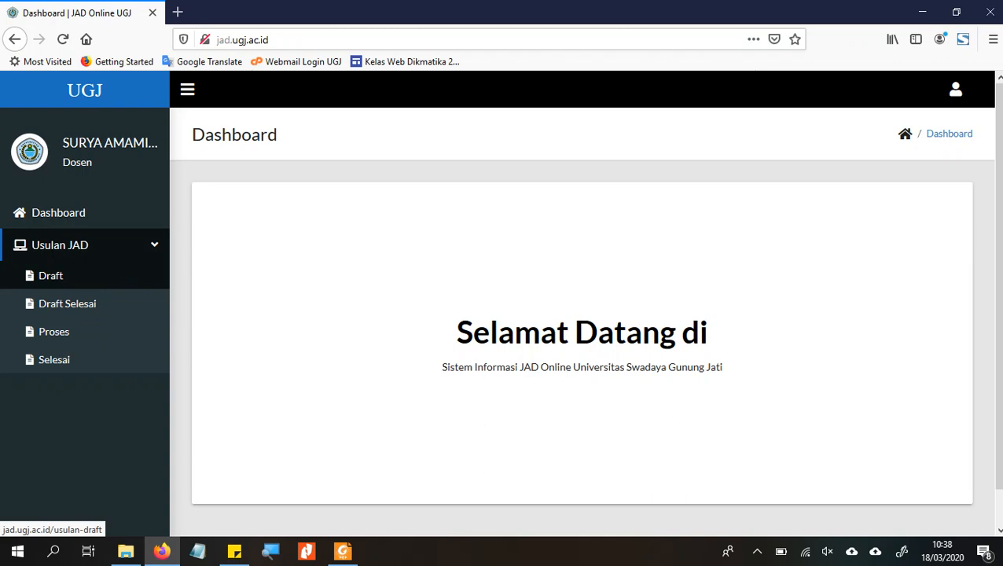
Switch to the guideline PDF in Foxit Reader and examine Tabel 1 on page 10 about minimum cumulative credit points, enlarged to 125%
{"action": "left_click", "coordinate": [342, 551]}
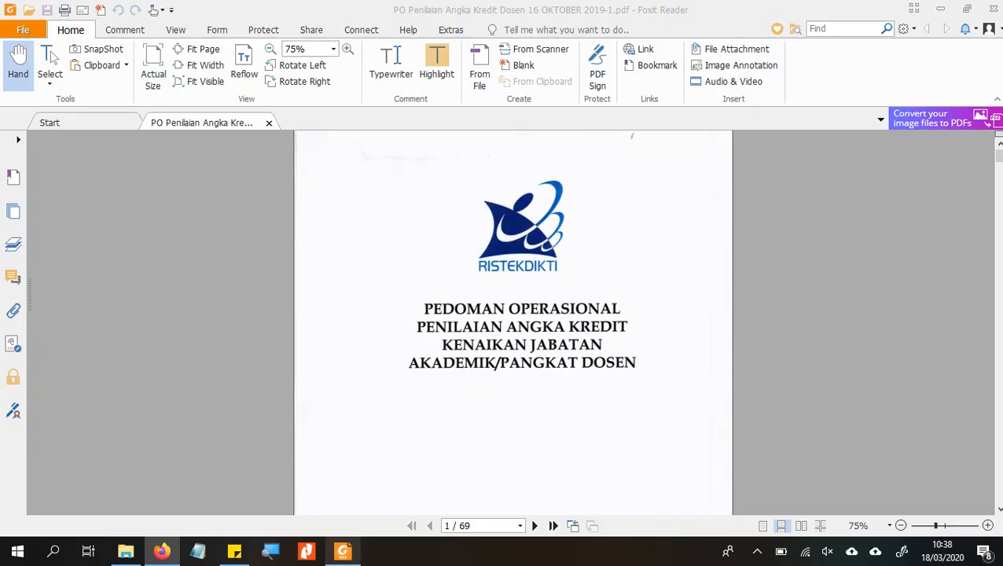
{"action": "scroll", "coordinate": [513, 322], "scroll_direction": "down", "scroll_amount": 10}
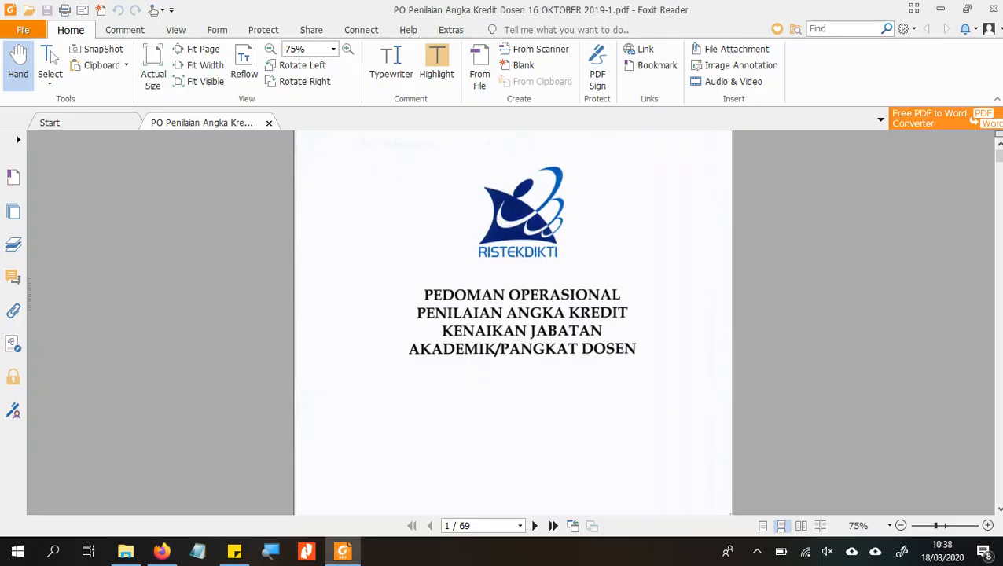
{"action": "scroll", "coordinate": [512, 326], "scroll_direction": "down", "scroll_amount": 15}
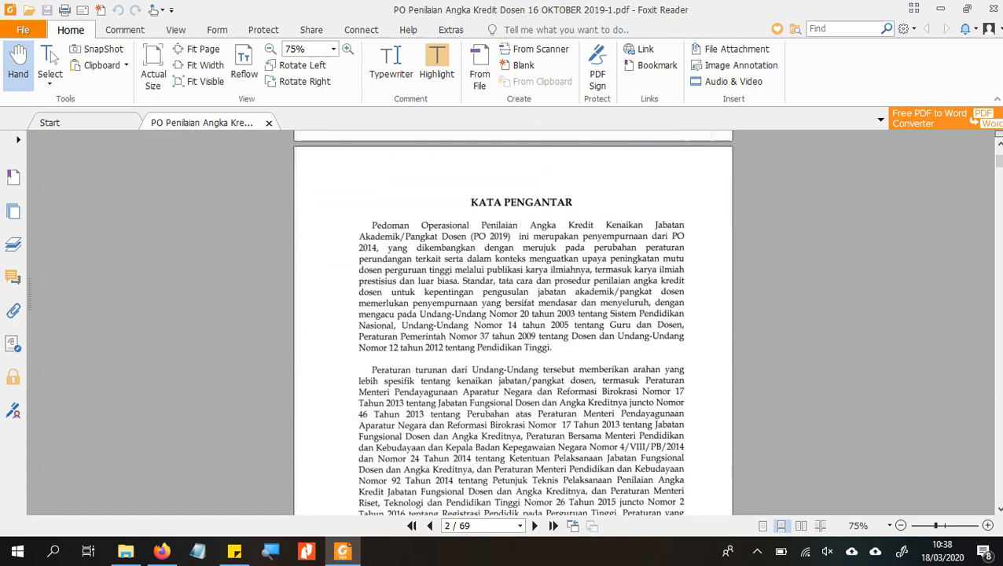
{"action": "scroll", "coordinate": [511, 326], "scroll_direction": "down", "scroll_amount": 15}
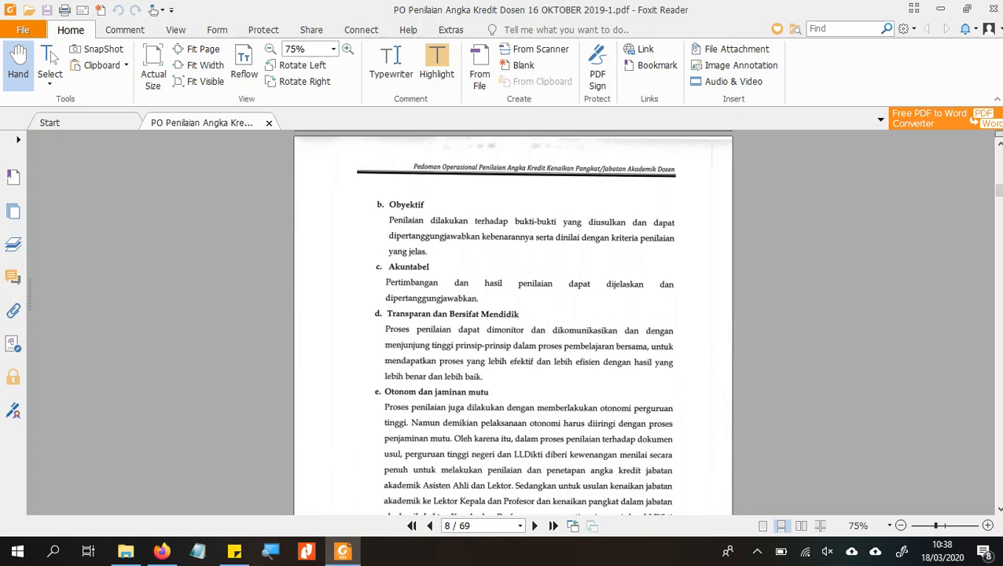
{"action": "scroll", "coordinate": [511, 326], "scroll_direction": "down", "scroll_amount": 15}
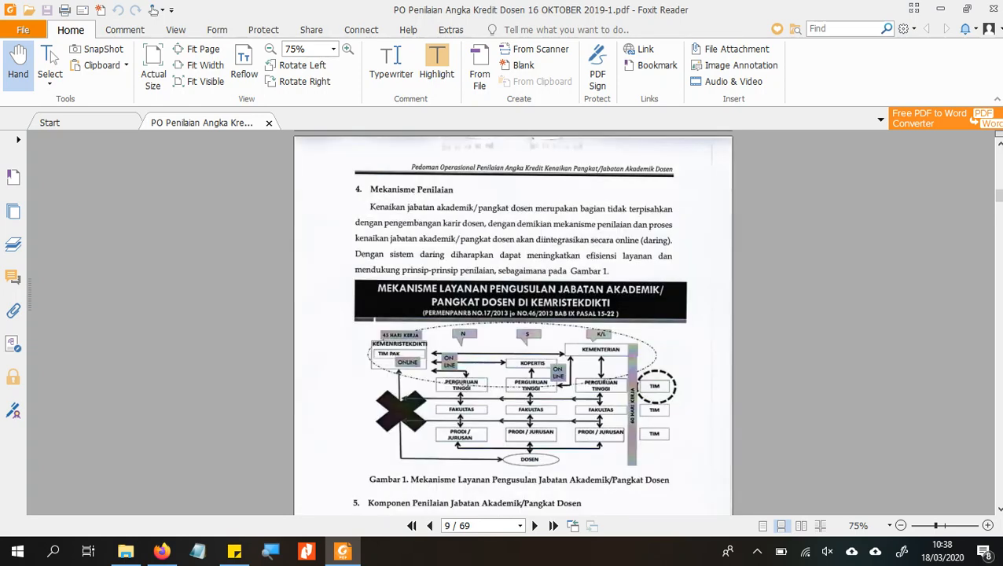
{"action": "scroll", "coordinate": [512, 326], "scroll_direction": "up", "scroll_amount": 7}
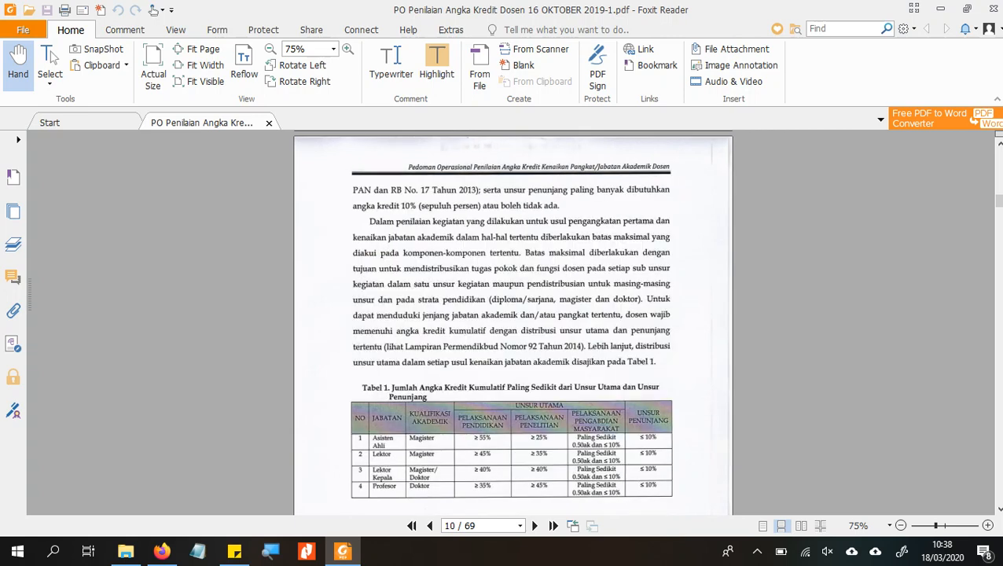
{"action": "scroll", "coordinate": [512, 326], "scroll_direction": "down", "scroll_amount": 3}
{"action": "scroll", "coordinate": [511, 327], "scroll_direction": "down", "scroll_amount": 3}
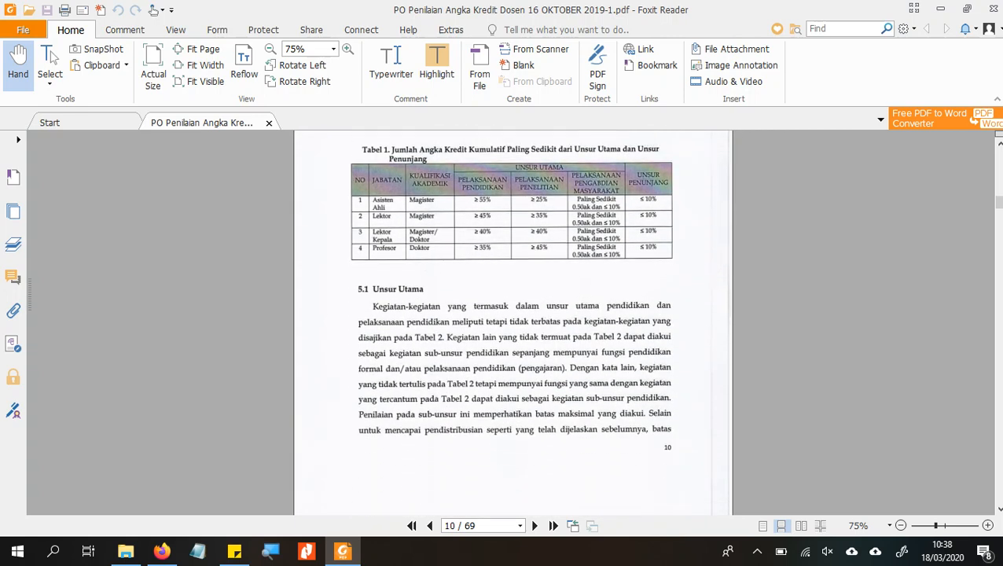
{"action": "scroll", "coordinate": [511, 326], "scroll_direction": "up", "scroll_amount": 2}
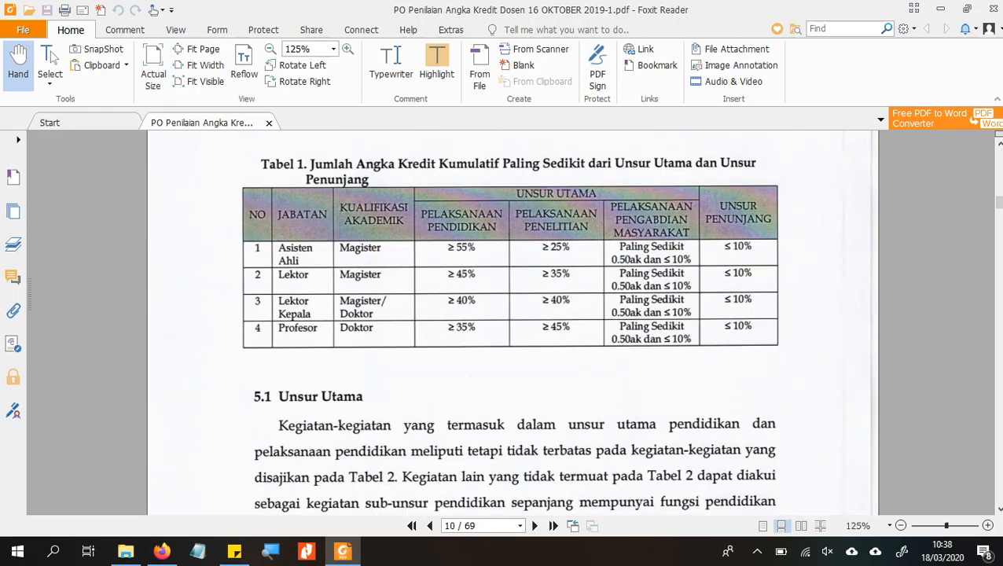
Return to Firefox, open the Draft list of Usulan JAD and start adding a new proposal
{"action": "key", "text": "alt+Tab"}
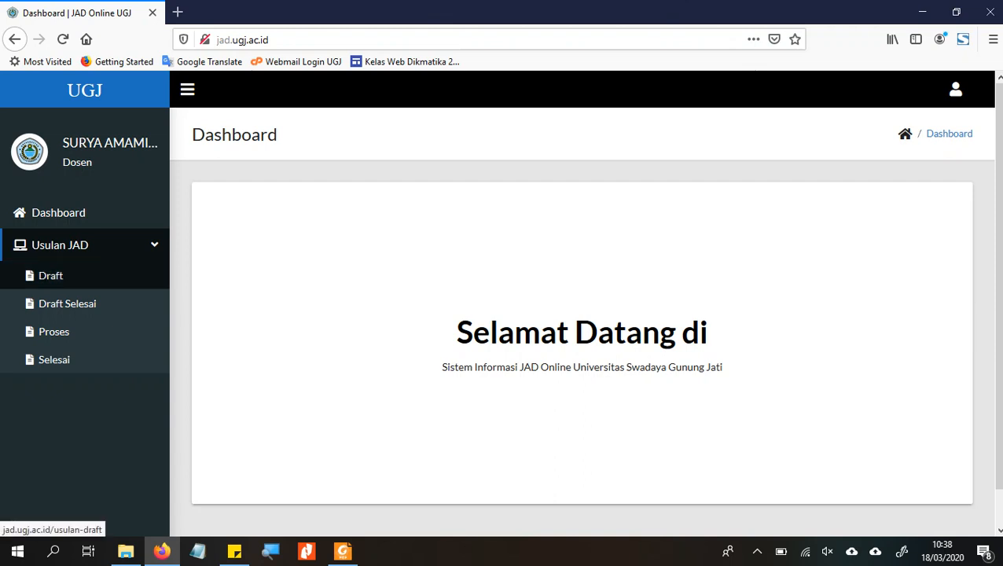
{"action": "left_click", "coordinate": [50, 275]}
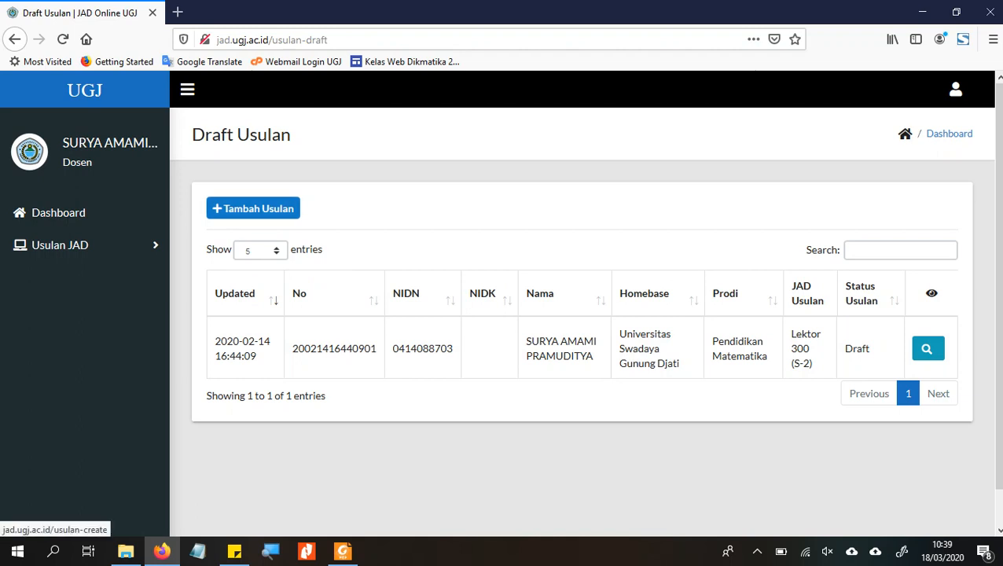
{"action": "left_click", "coordinate": [252, 208]}
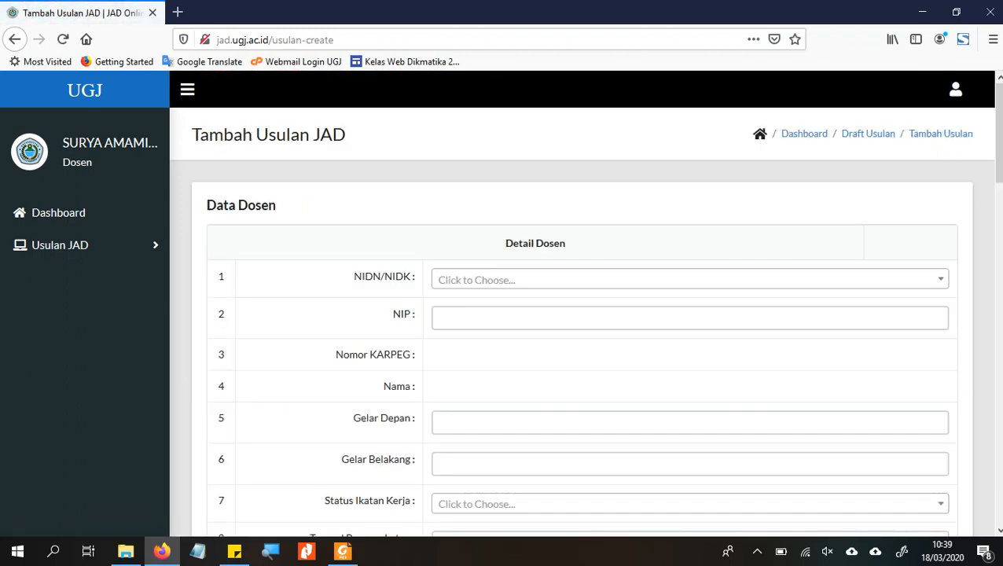
Review the Data Dosen fields of the new proposal form, including the NIDN/NIDK choices, down to TMT Pangkat/Golongan Terakhir
{"action": "mouse_move", "coordinate": [998, 133]}
{"action": "left_mouse_down"}
{"action": "mouse_move", "coordinate": [999, 471]}
{"action": "mouse_move", "coordinate": [998, 141]}
{"action": "left_mouse_up"}
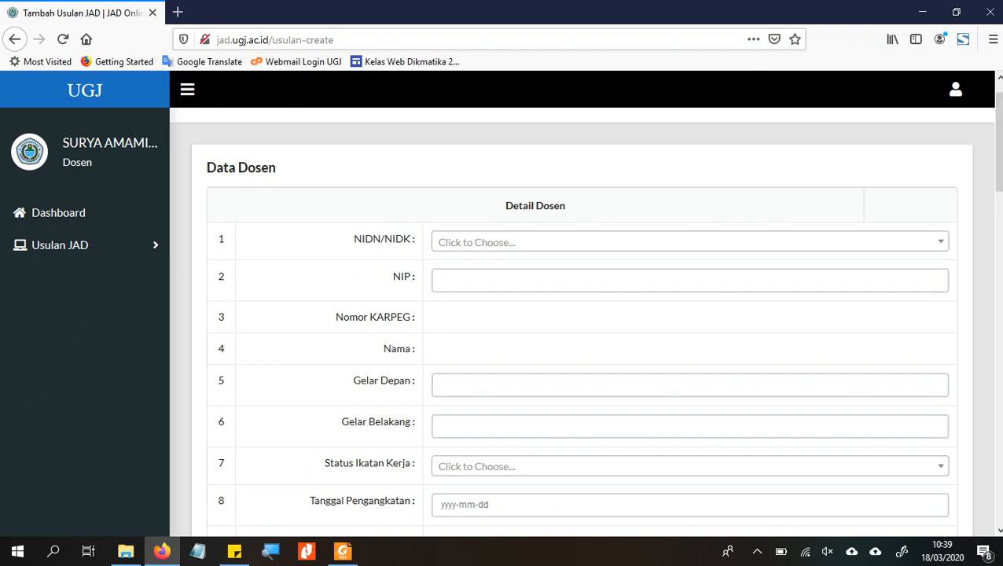
{"action": "left_click", "coordinate": [689, 242]}
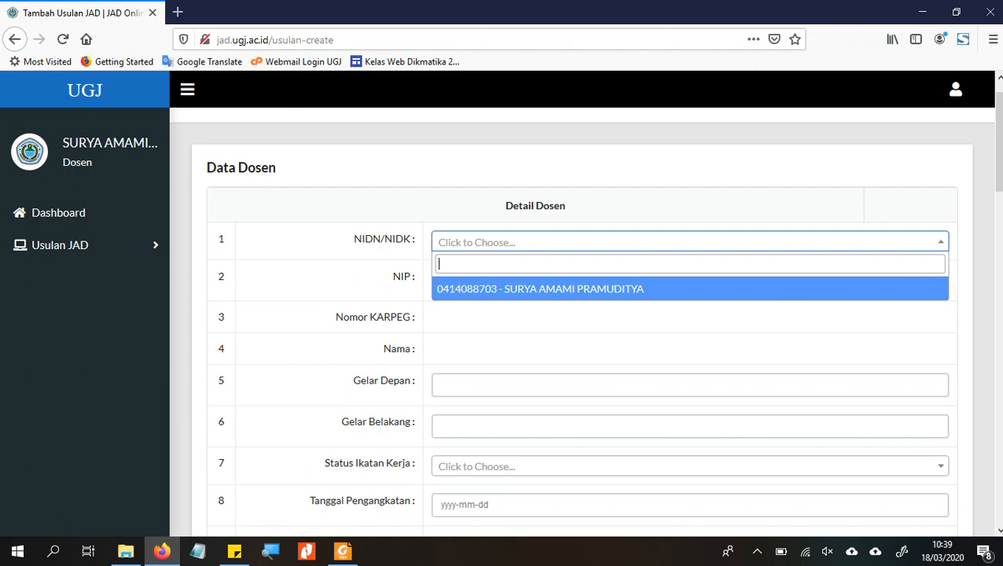
{"action": "key", "text": "Escape"}
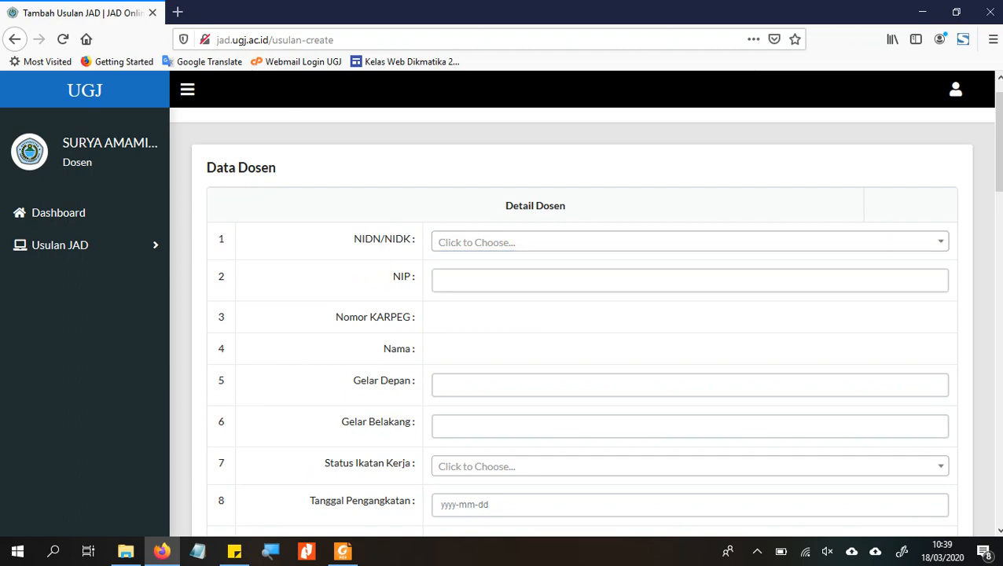
{"action": "mouse_move", "coordinate": [998, 141]}
{"action": "left_mouse_down"}
{"action": "mouse_move", "coordinate": [998, 240]}
{"action": "mouse_move", "coordinate": [997, 143]}
{"action": "left_mouse_up"}
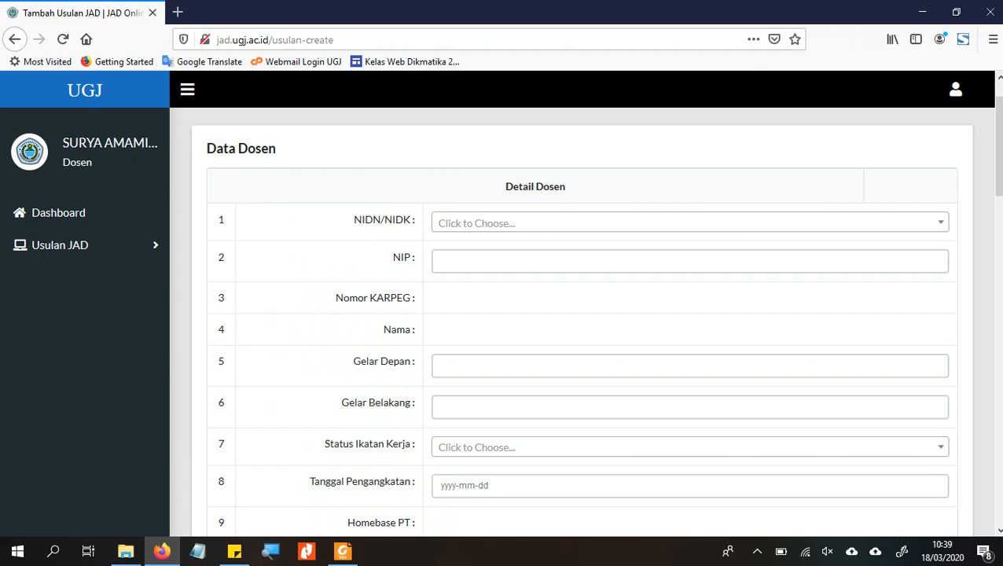
{"action": "mouse_move", "coordinate": [998, 146]}
{"action": "left_mouse_down"}
{"action": "mouse_move", "coordinate": [998, 214]}
{"action": "mouse_move", "coordinate": [998, 160]}
{"action": "left_mouse_up"}
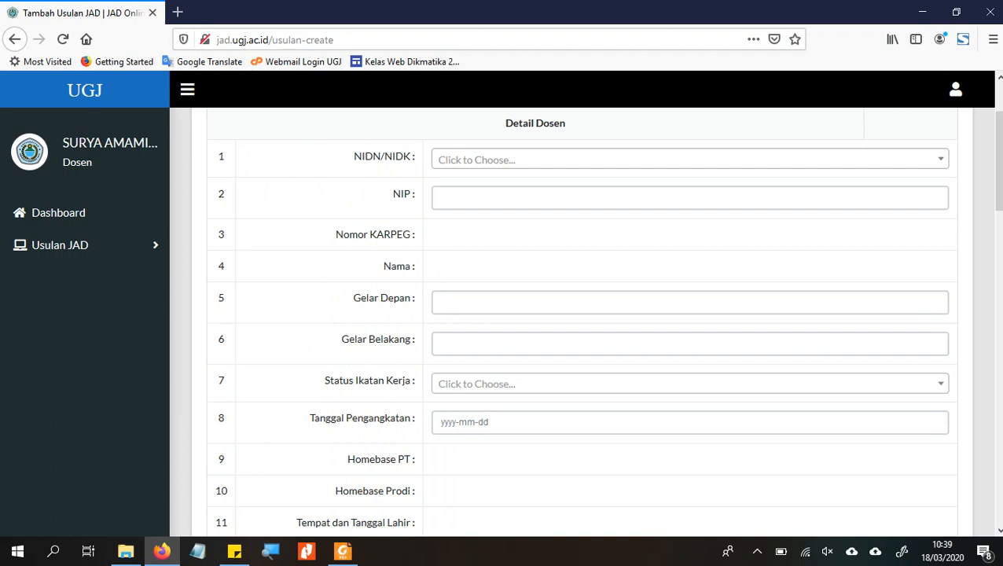
{"action": "left_click_drag", "start_coordinate": [998, 161], "coordinate": [998, 205]}
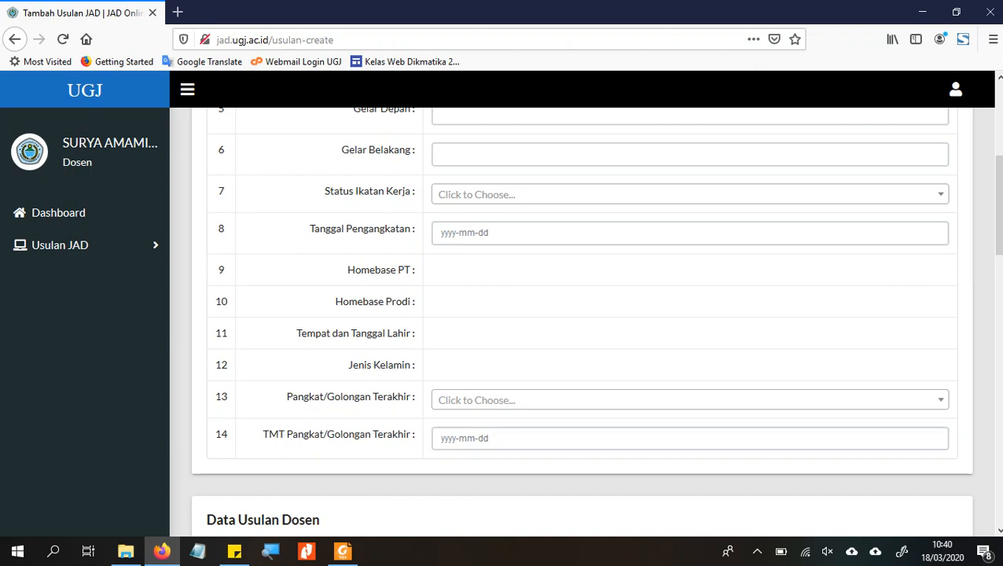
In Data Usulan Dosen, set the Masa Penilaian period from 2018-03-12 to 2020-03-18
{"action": "left_click_drag", "start_coordinate": [998, 205], "coordinate": [998, 294]}
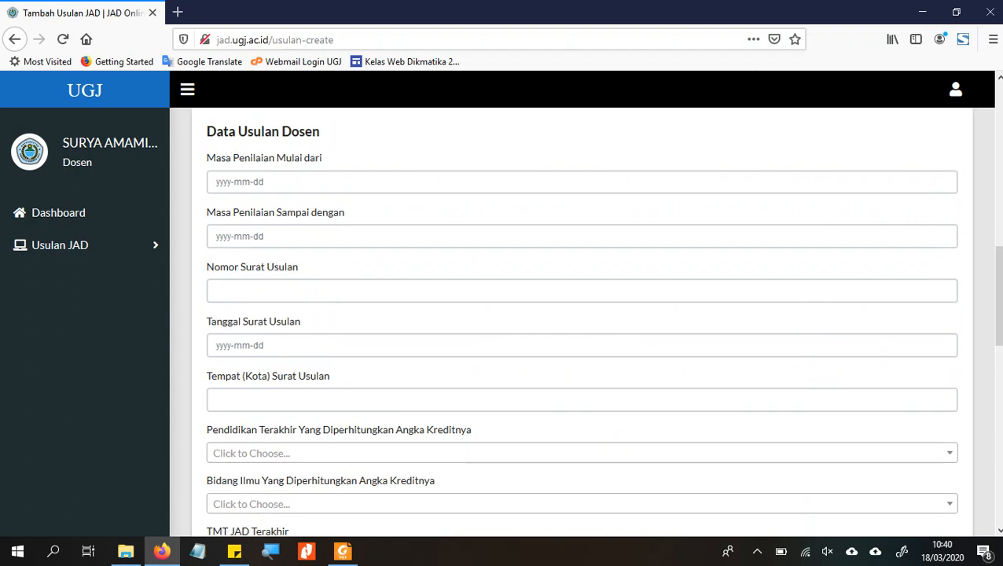
{"action": "key", "text": "Return"}
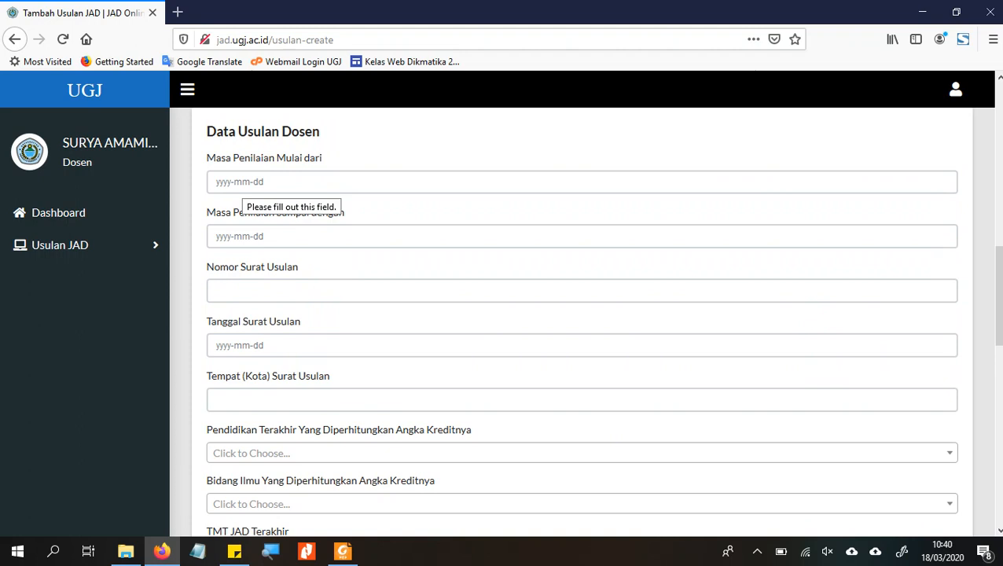
{"action": "key", "text": "Return"}
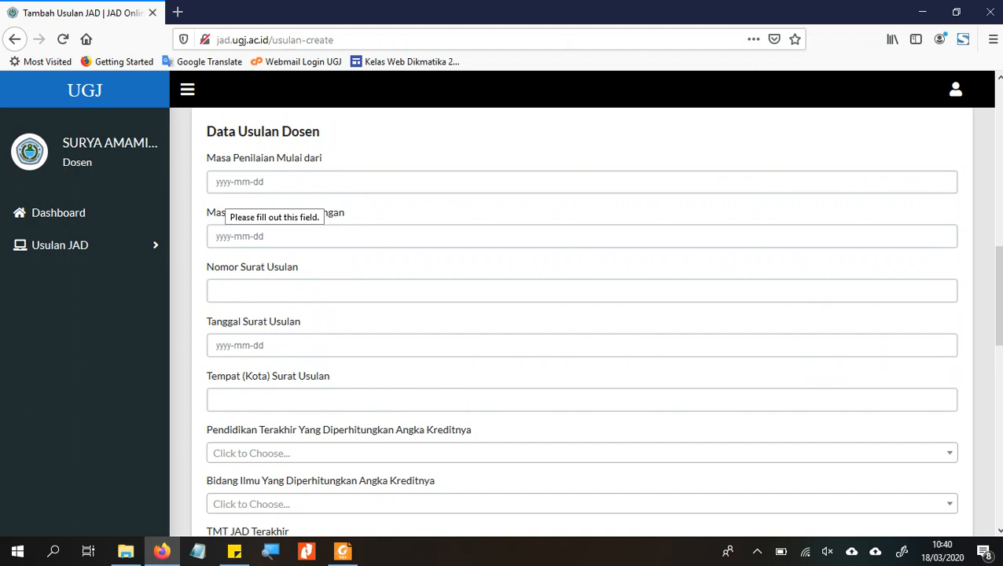
{"action": "key", "text": "Return"}
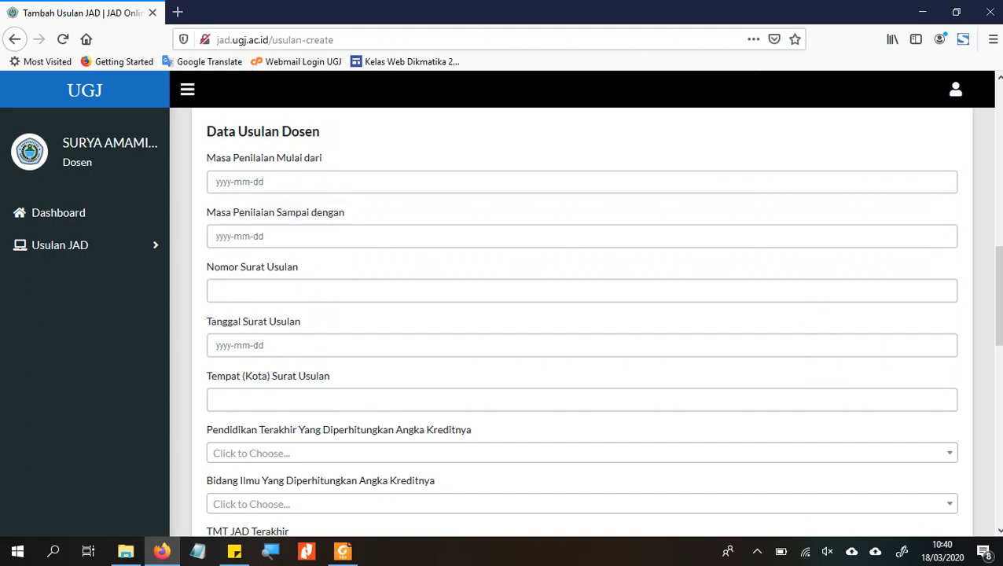
{"action": "left_click", "coordinate": [236, 182]}
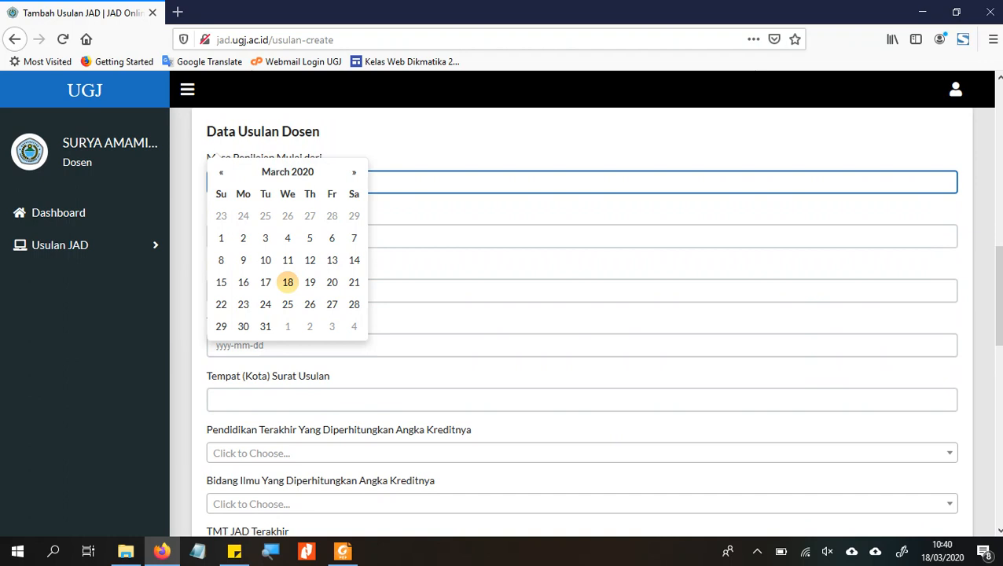
{"action": "left_click", "coordinate": [221, 172]}
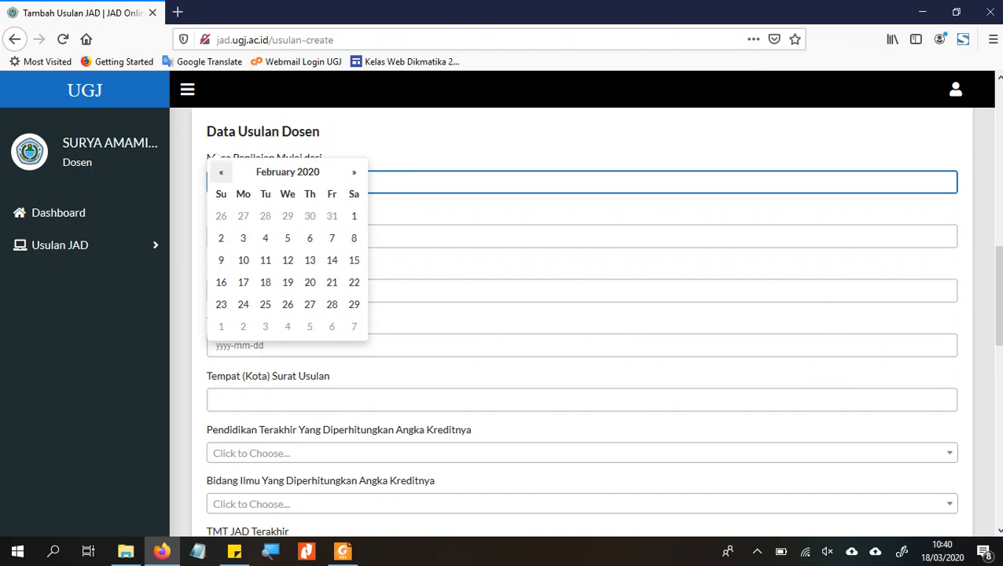
{"action": "left_click", "coordinate": [220, 172]}
{"action": "left_click", "coordinate": [288, 172]}
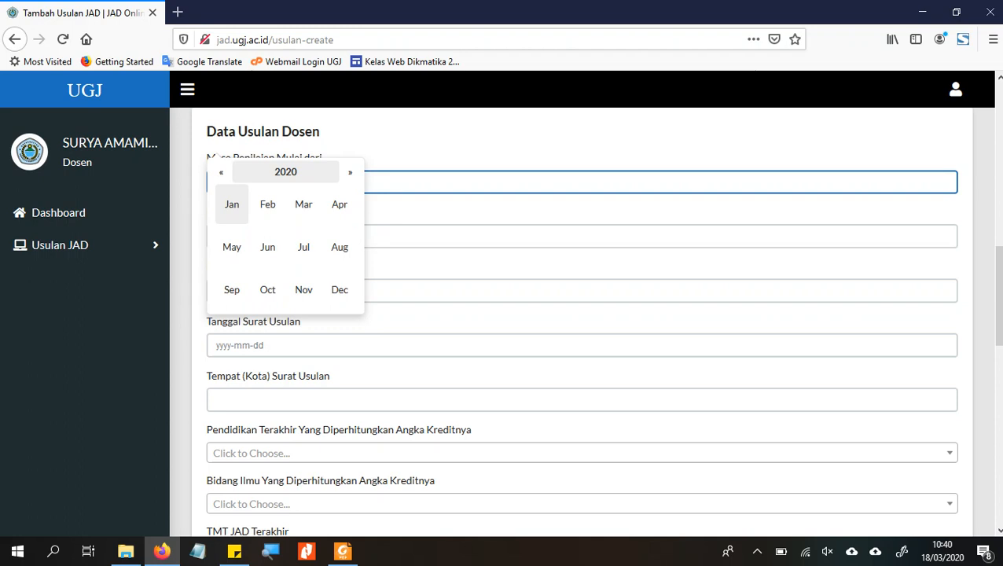
{"action": "left_click", "coordinate": [220, 172]}
{"action": "left_click", "coordinate": [220, 172]}
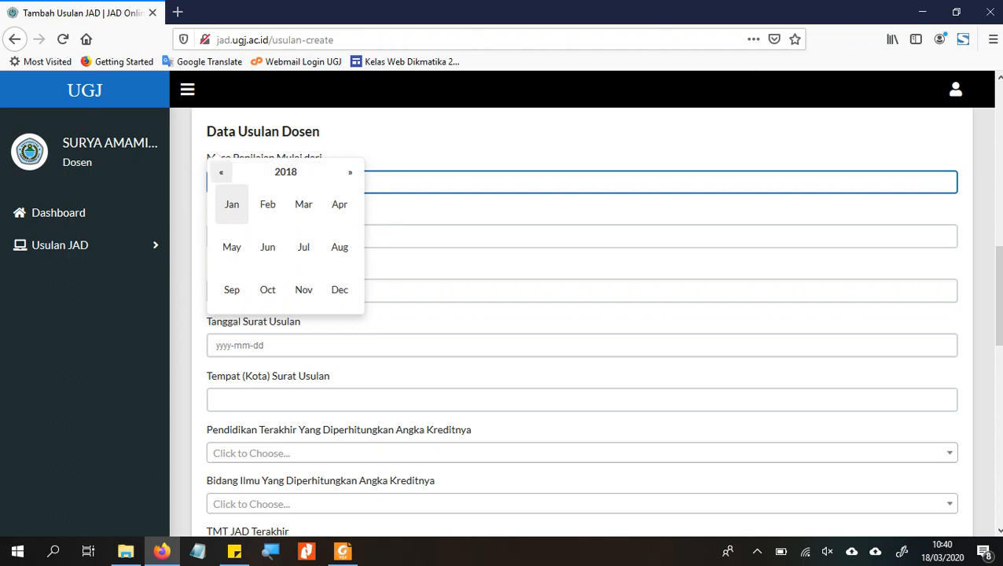
{"action": "left_click", "coordinate": [303, 205]}
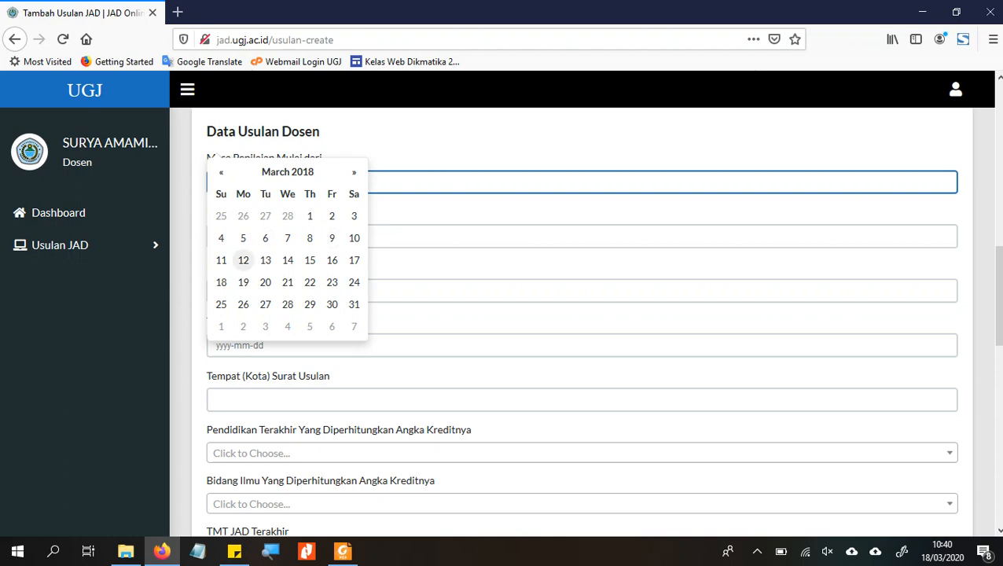
{"action": "left_click", "coordinate": [243, 260]}
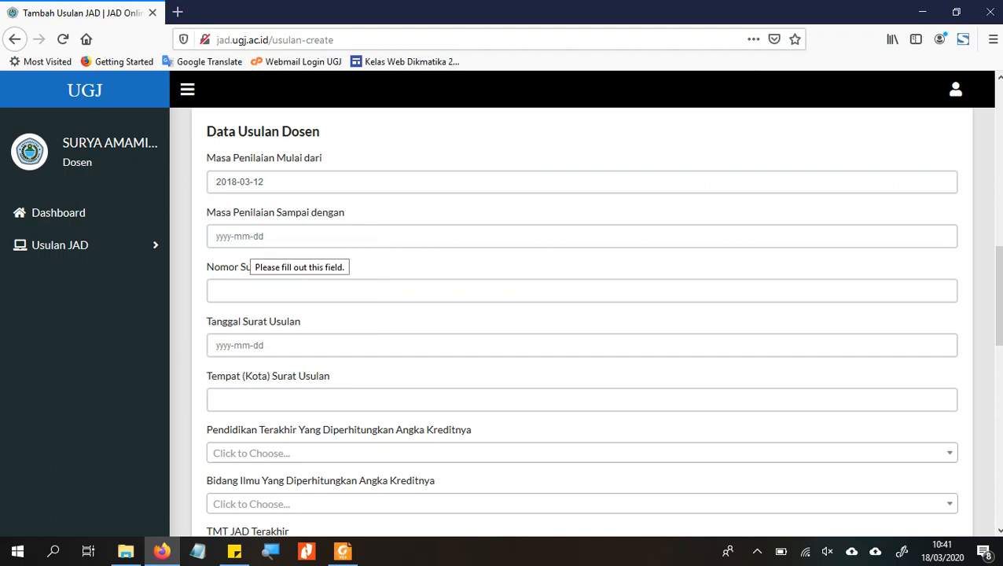
{"action": "left_click", "coordinate": [245, 238]}
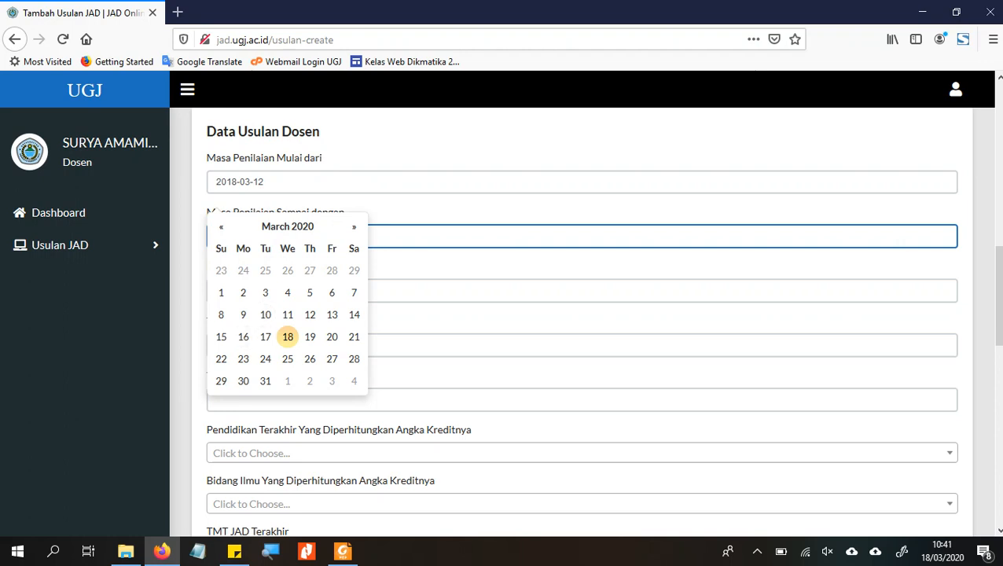
{"action": "left_click", "coordinate": [288, 336]}
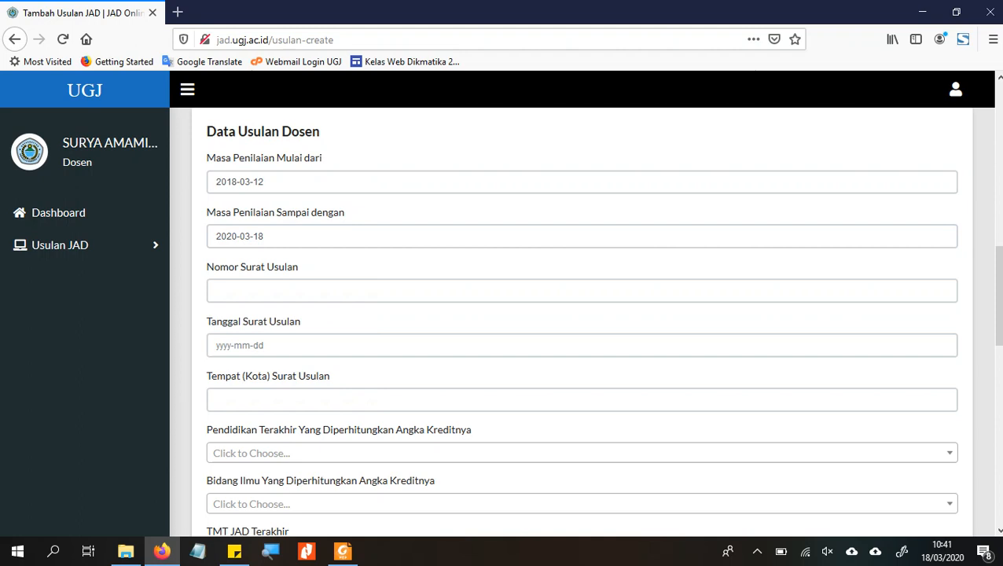
Enter xx as the Nomor Surat Usulan and set the Tanggal Surat Usulan to 2020-03-18
{"action": "left_click", "coordinate": [267, 291]}
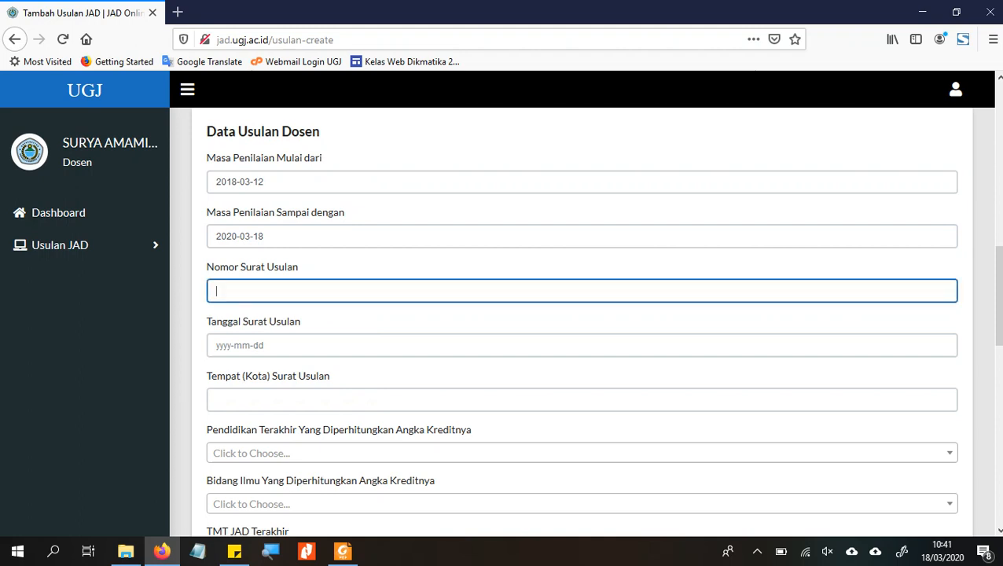
{"action": "type", "text": "xx"}
{"action": "left_click", "coordinate": [288, 346]}
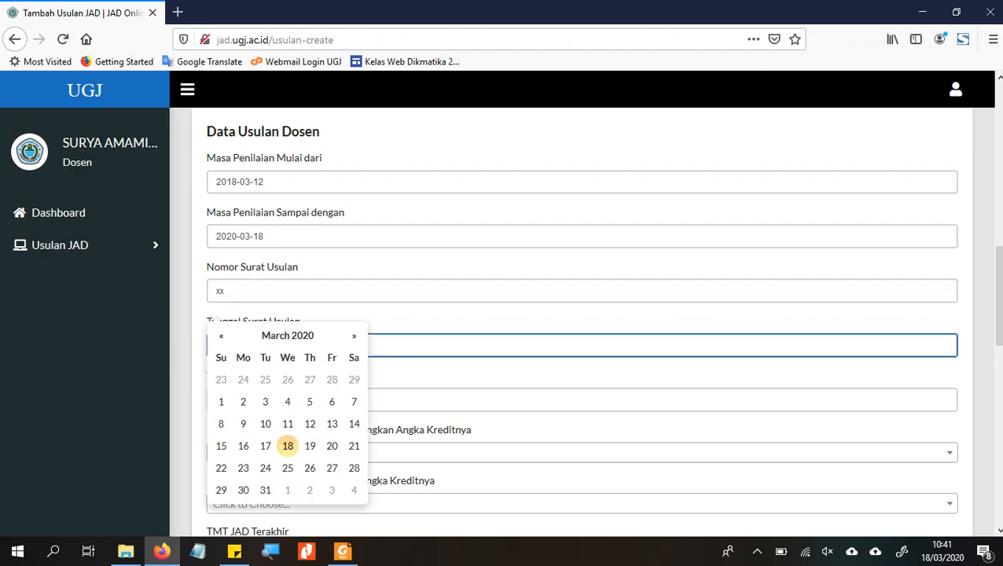
{"action": "left_click", "coordinate": [287, 445]}
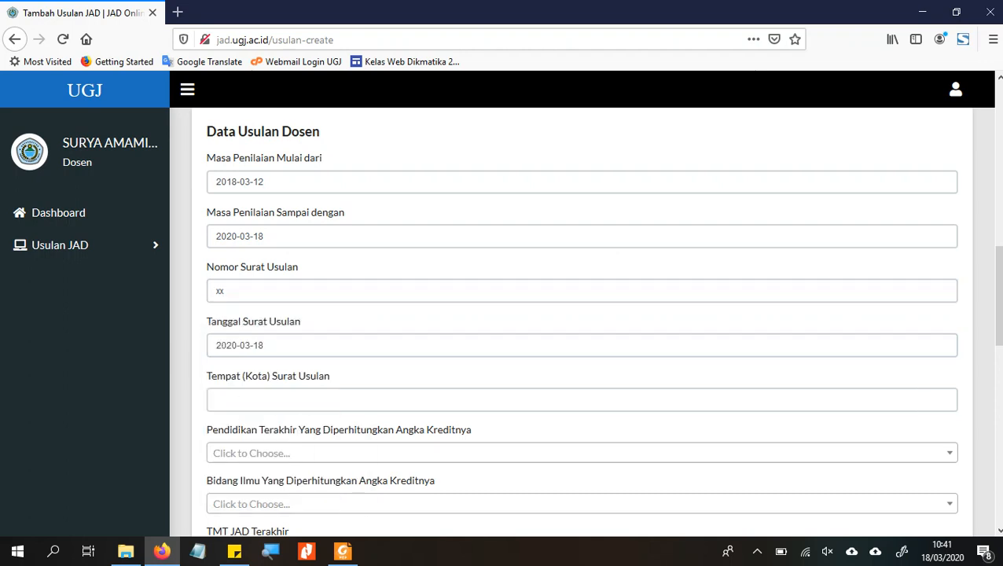
Choose S-2 as the Pendidikan Terakhir Yang Diperhitungkan Angka Kreditnya
{"action": "scroll", "coordinate": [582, 330], "scroll_direction": "down", "scroll_amount": 2}
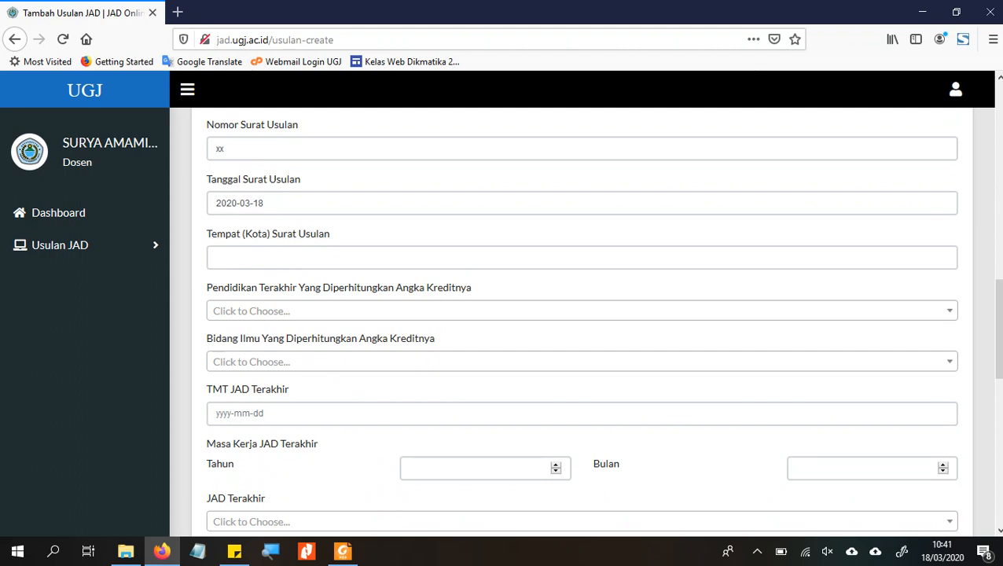
{"action": "left_click", "coordinate": [581, 311]}
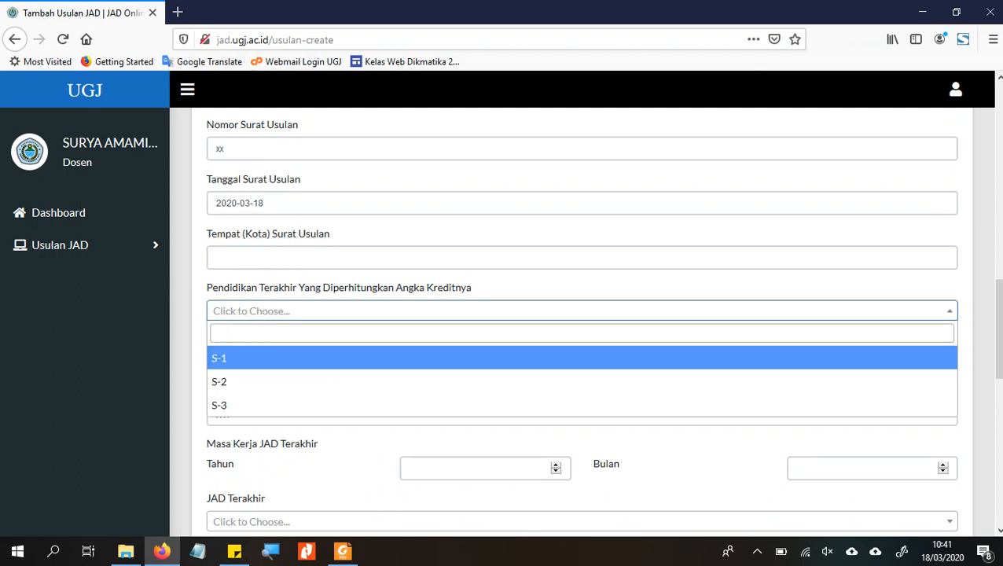
{"action": "key", "text": "Down"}
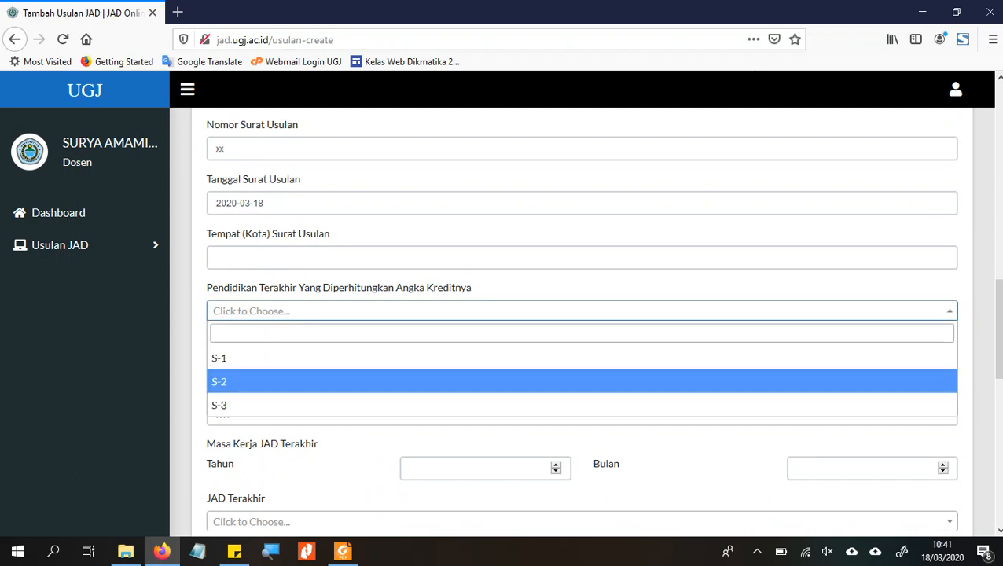
{"action": "key", "text": "Return"}
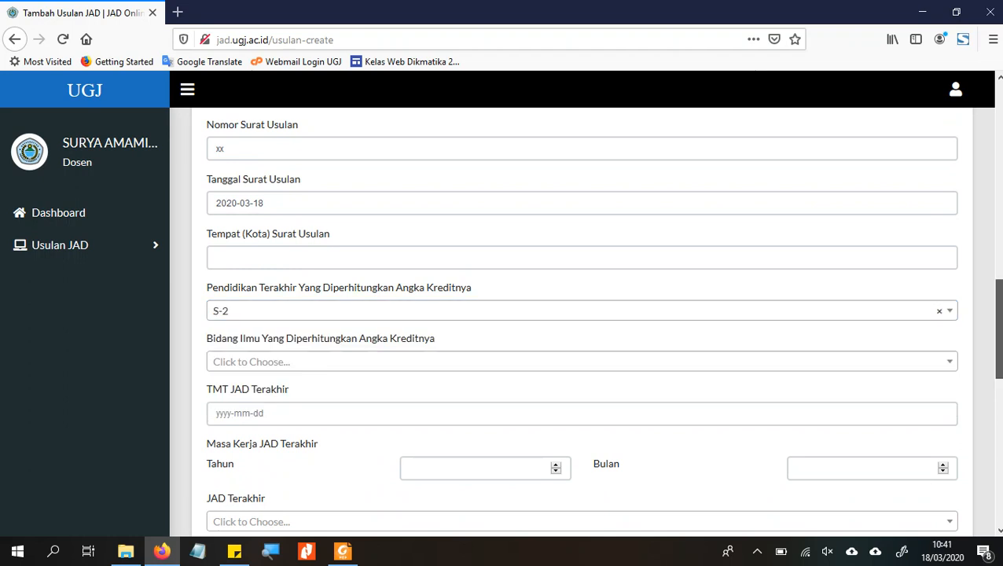
Set JAD Terakhir to Lektor 200 (S-2) in the proposal data
{"action": "scroll", "coordinate": [582, 322], "scroll_direction": "down", "scroll_amount": 3}
{"action": "scroll", "coordinate": [581, 322], "scroll_direction": "down", "scroll_amount": 1}
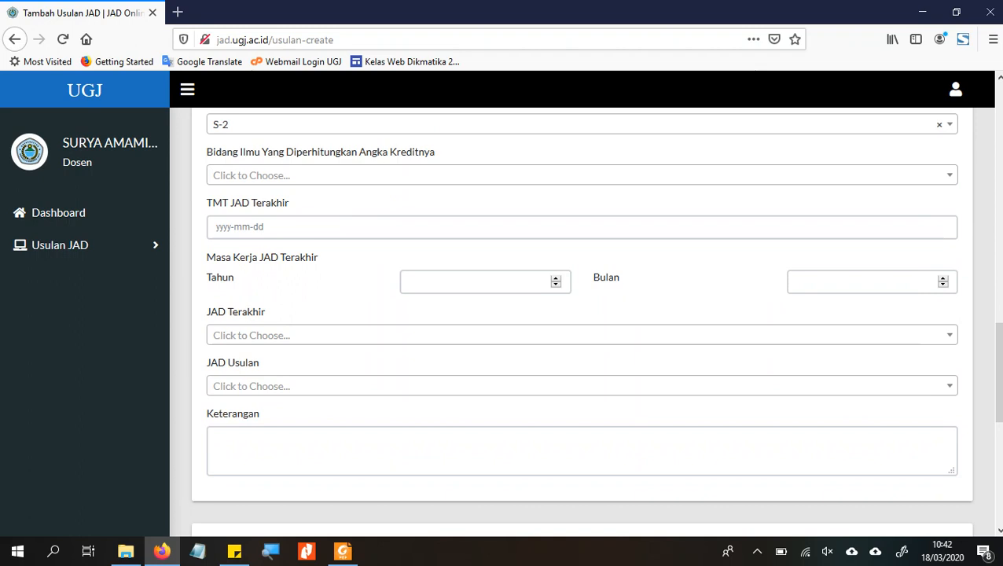
{"action": "left_click", "coordinate": [582, 386]}
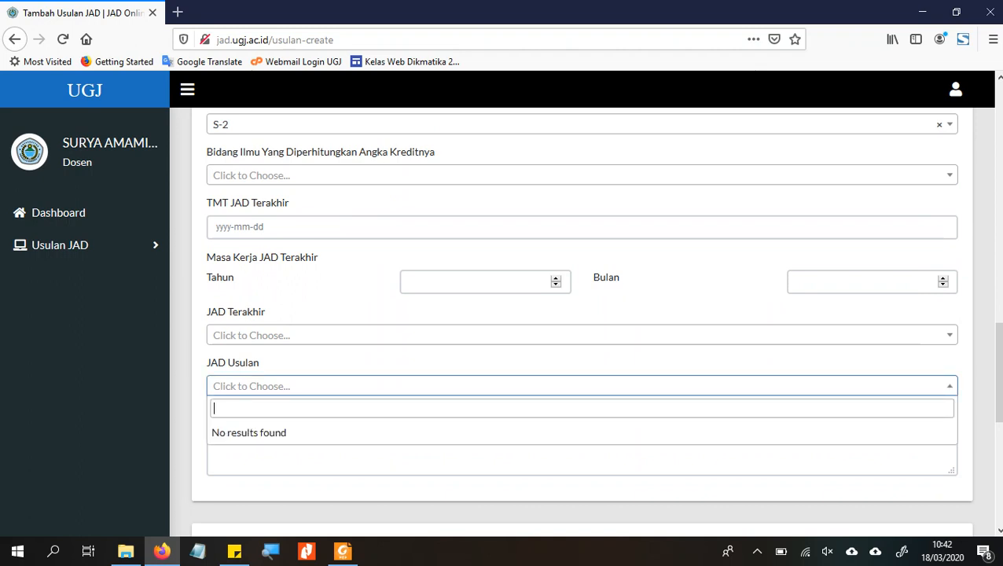
{"action": "key", "text": "Escape"}
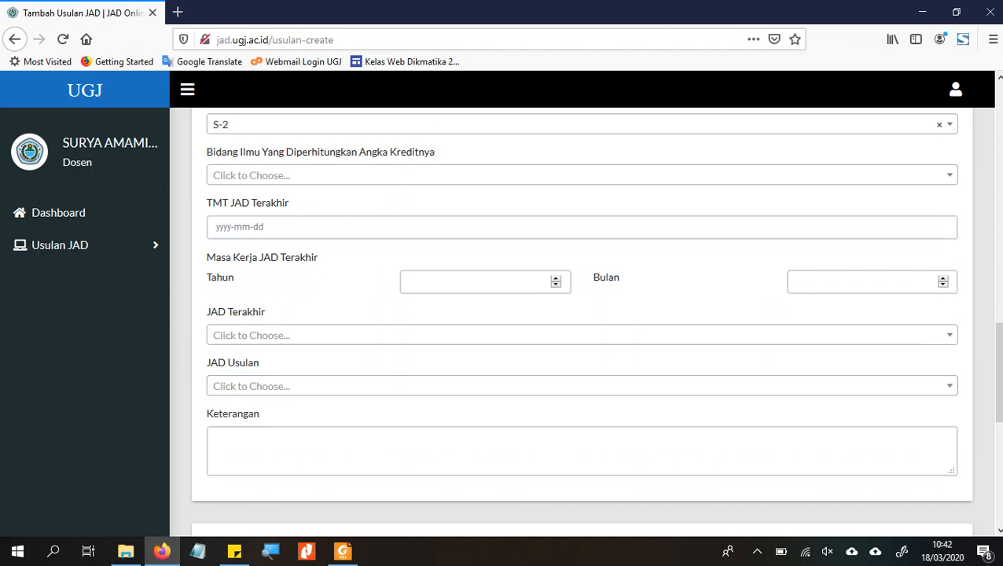
{"action": "left_click", "coordinate": [581, 335]}
{"action": "key", "text": "Down"}
{"action": "key", "text": "Down"}
{"action": "key", "text": "Down"}
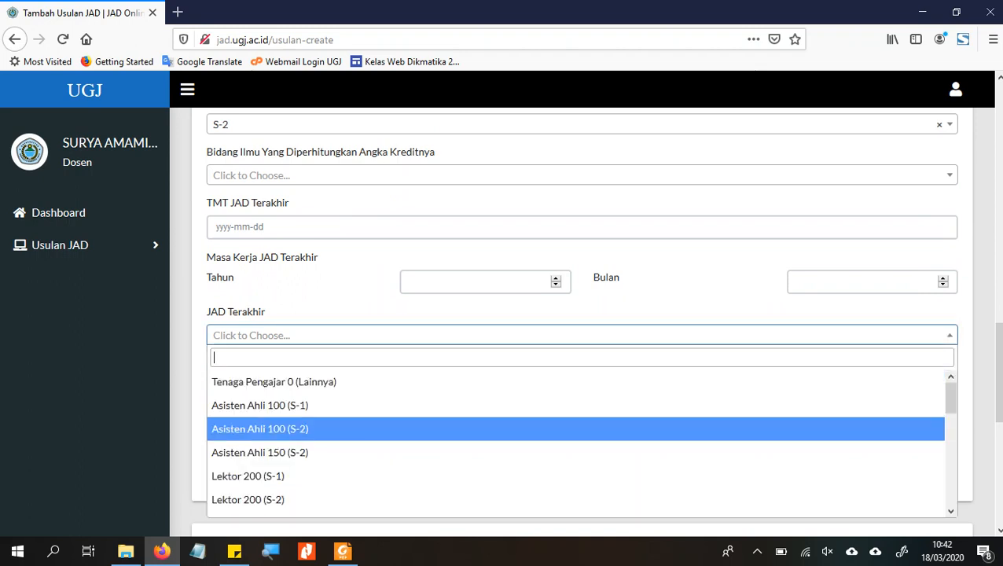
{"action": "key", "text": "Down"}
{"action": "key", "text": "Down"}
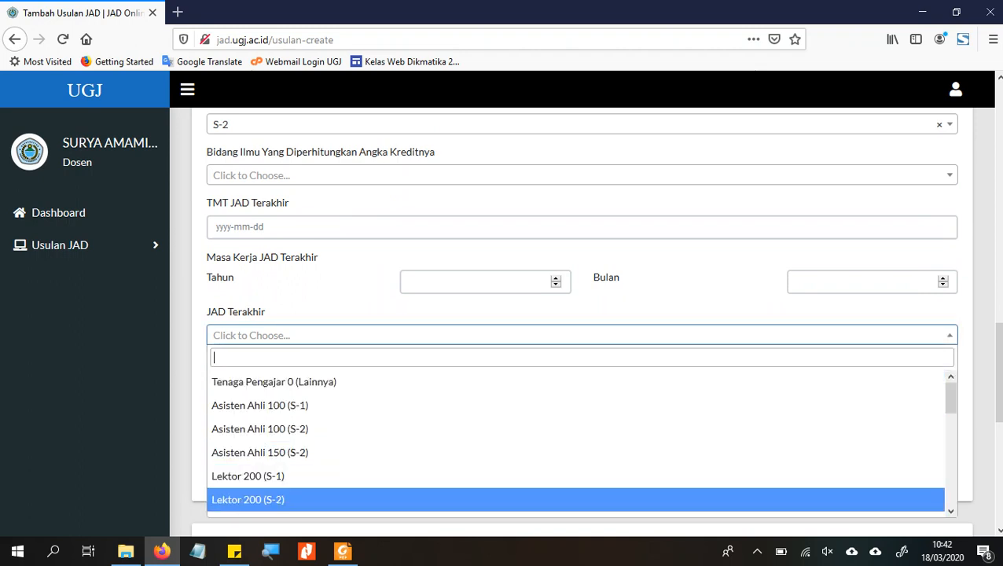
{"action": "key", "text": "Return"}
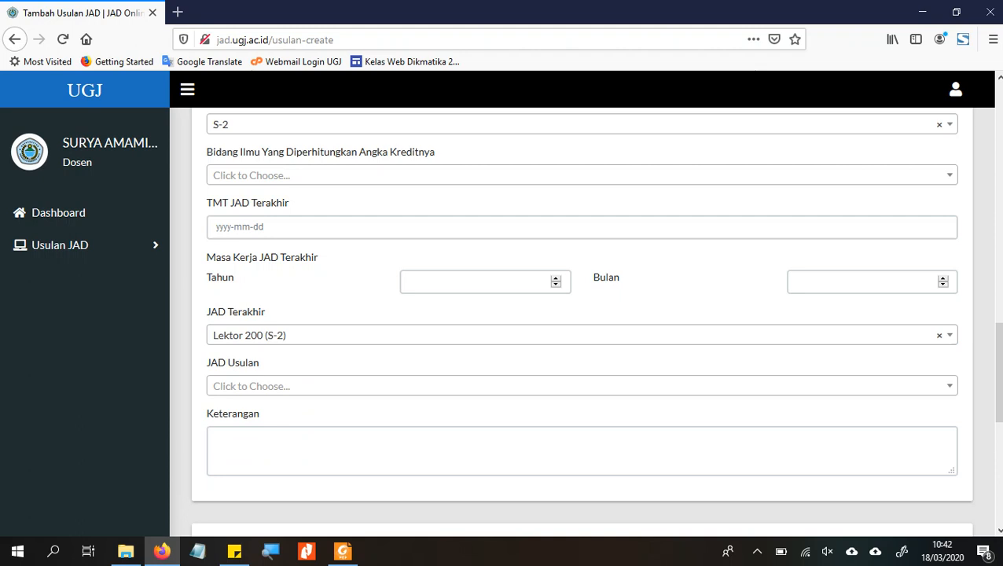
Set JAD Usulan, the proposed academic rank, to Lektor Kepala 400 (S-2)
{"action": "key", "text": "Tab"}
{"action": "key", "text": "Down"}
{"action": "key", "text": "Down"}
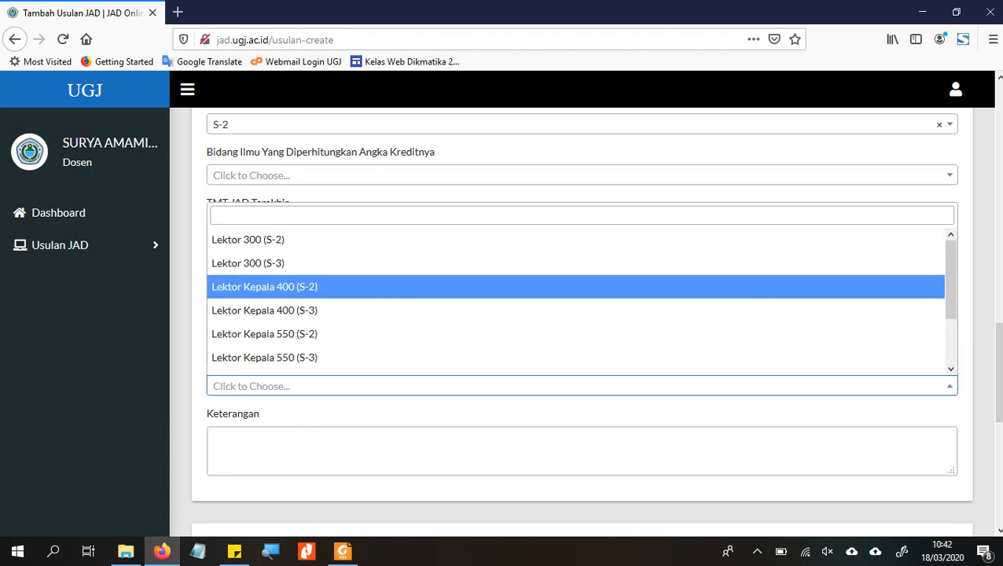
{"action": "key", "text": "Return"}
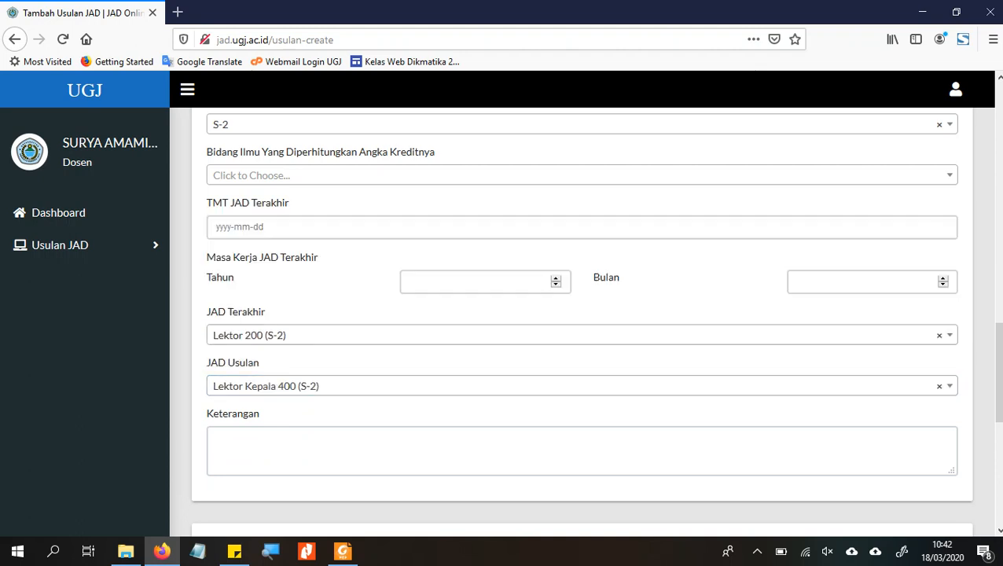
Review the Data Pimpinan PT/Prodi Pengusul fields, from Nama to Unit Kerja, down to the form's saving options
{"action": "scroll", "coordinate": [581, 314], "scroll_direction": "down", "scroll_amount": 3}
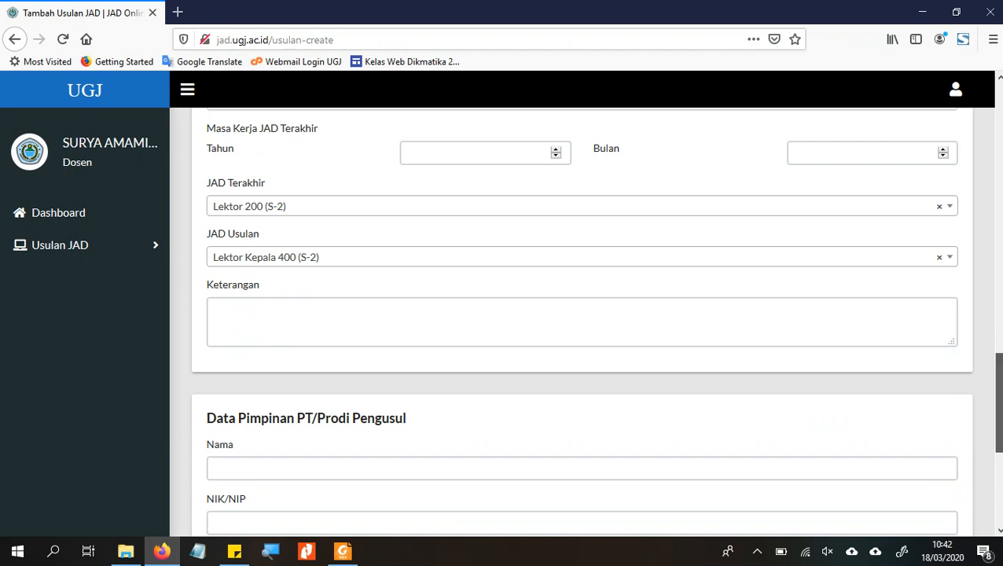
{"action": "left_click_drag", "start_coordinate": [996, 402], "coordinate": [997, 466]}
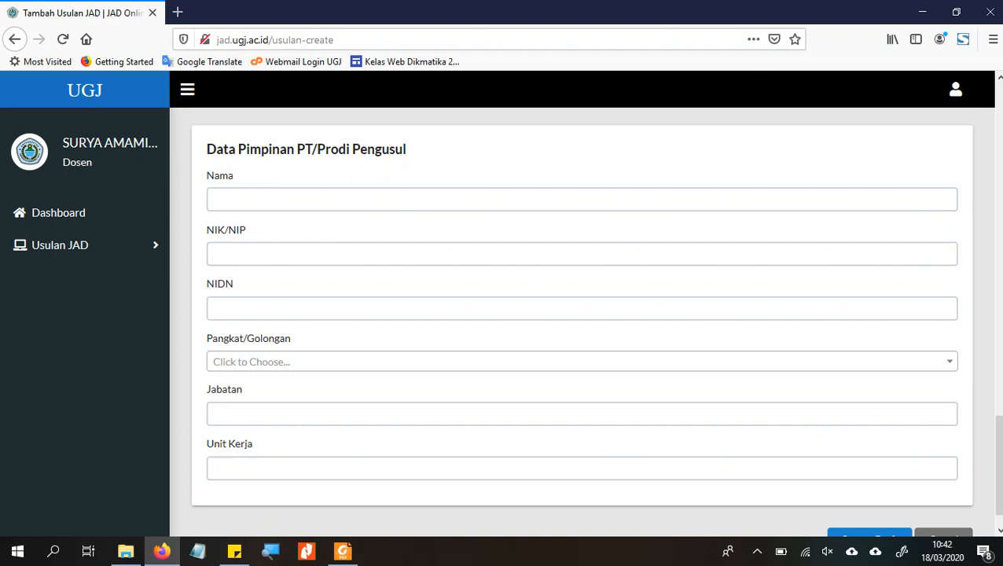
{"action": "left_click", "coordinate": [215, 199]}
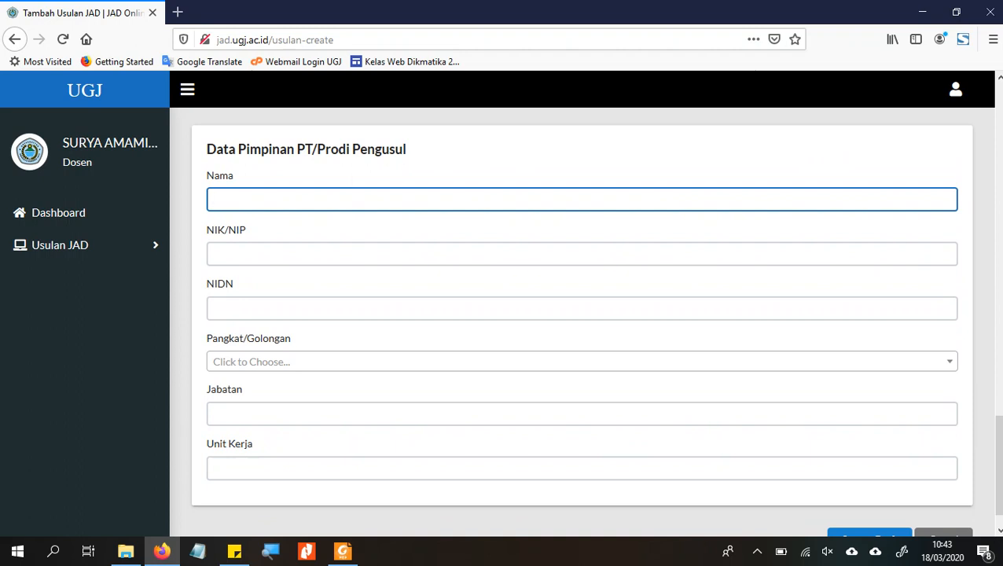
{"action": "left_click", "coordinate": [581, 361]}
{"action": "key", "text": "Escape"}
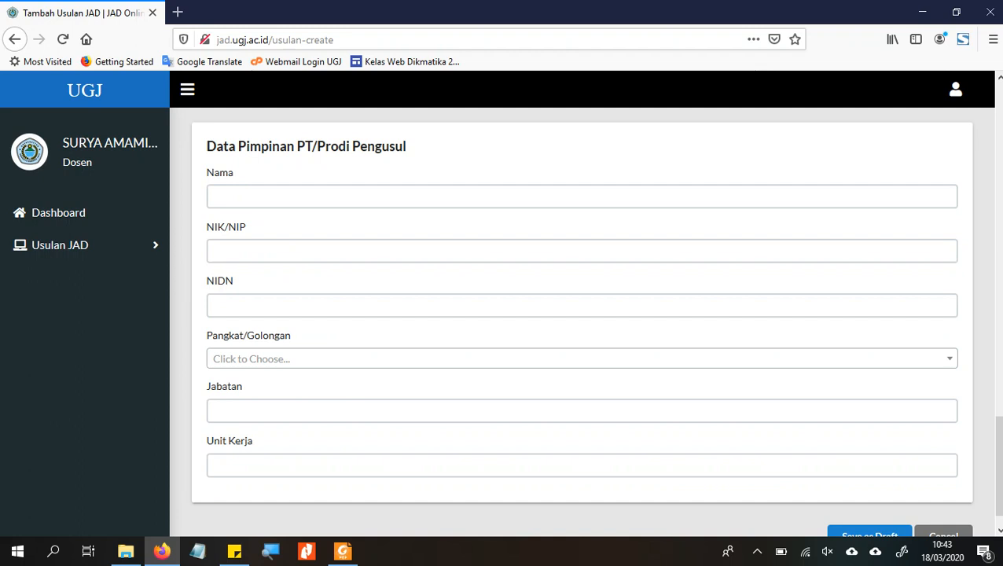
{"action": "scroll", "coordinate": [581, 314], "scroll_direction": "down", "scroll_amount": 1}
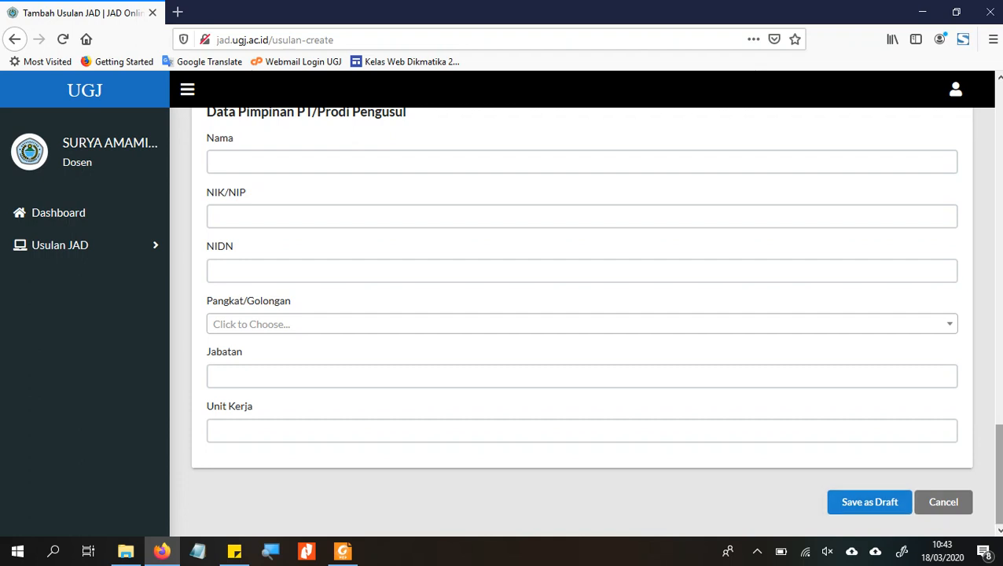
Leave the new proposal form without saving, return to the Draft Usulan list and open the existing Lektor 300 (S-2) draft's details
{"action": "scroll", "coordinate": [582, 322], "scroll_direction": "up", "scroll_amount": 15}
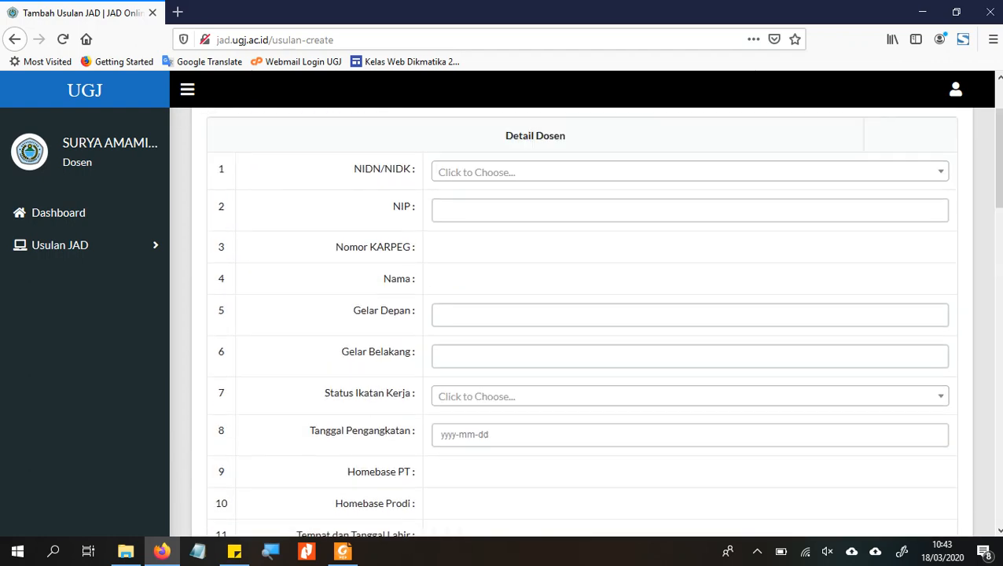
{"action": "left_click", "coordinate": [60, 245]}
{"action": "left_click", "coordinate": [50, 275]}
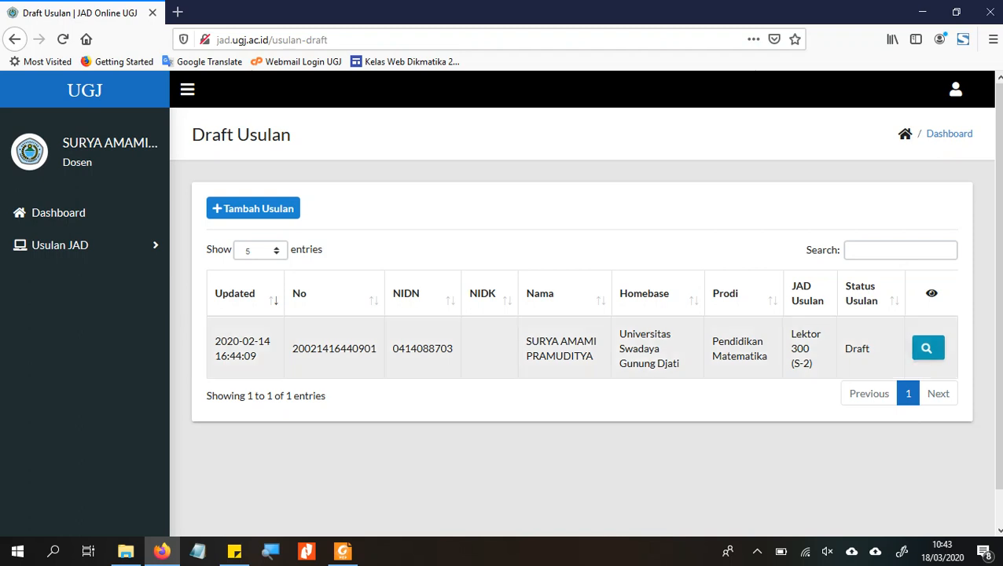
{"action": "left_click", "coordinate": [928, 348]}
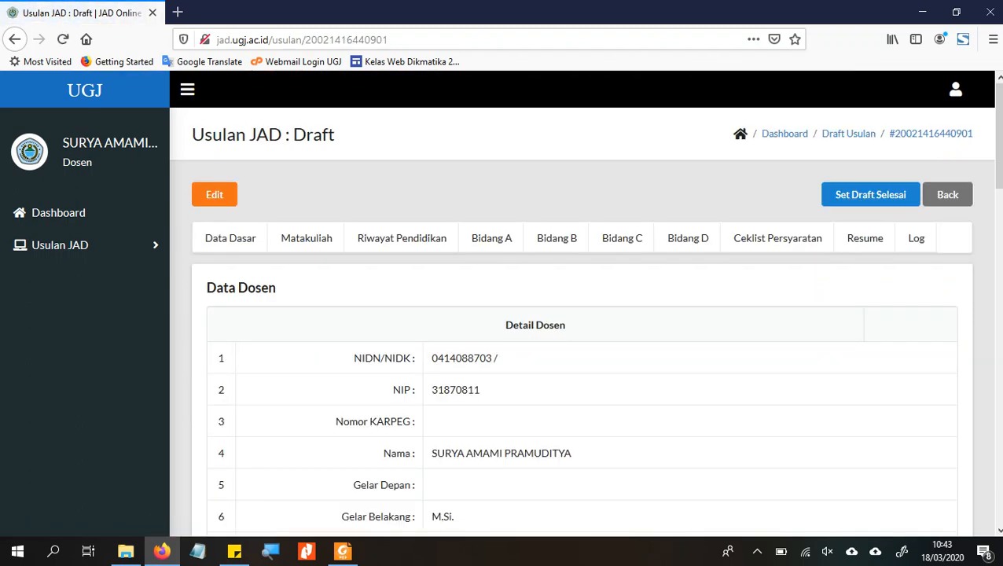